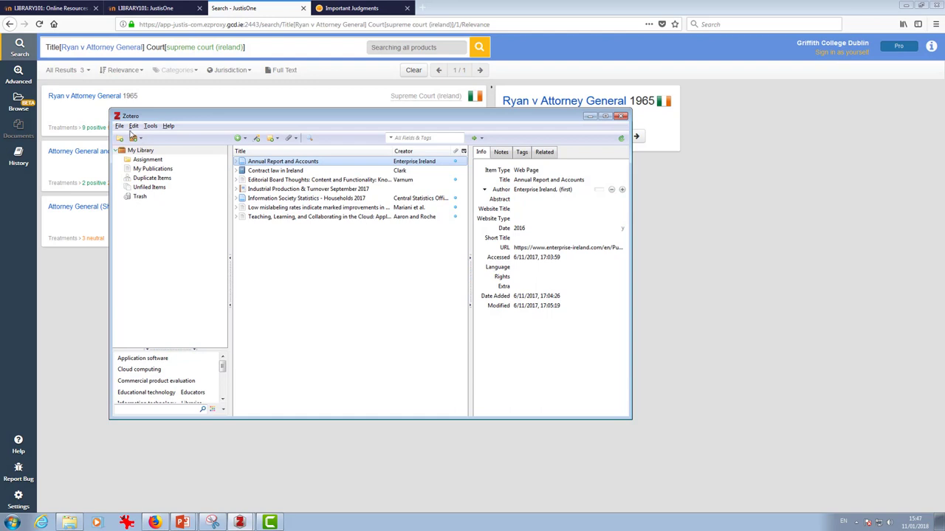
Step: Search the Zotero style repository for oscola and install the OSCOLA (Oxford University Standard for Citation of Legal Authorities) citation style
{"action": "left_click", "coordinate": [134, 126]}
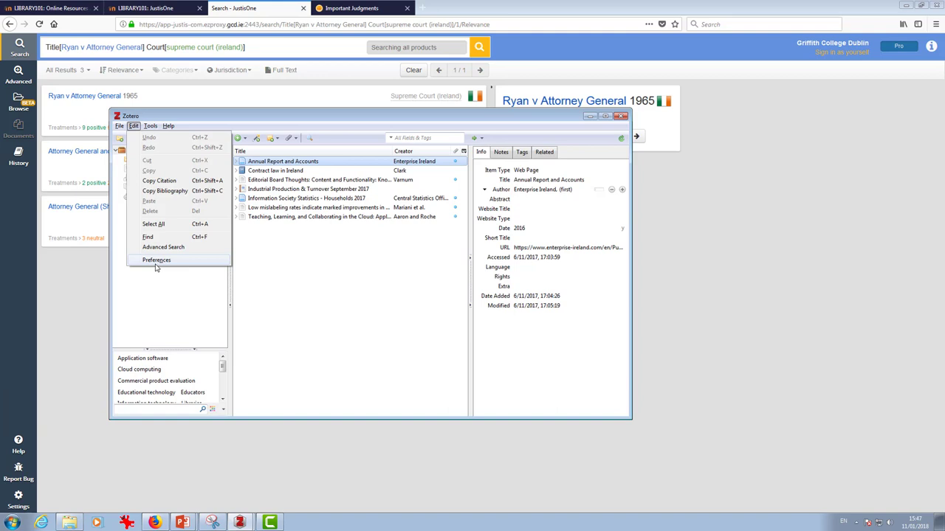
{"action": "left_click", "coordinate": [155, 260]}
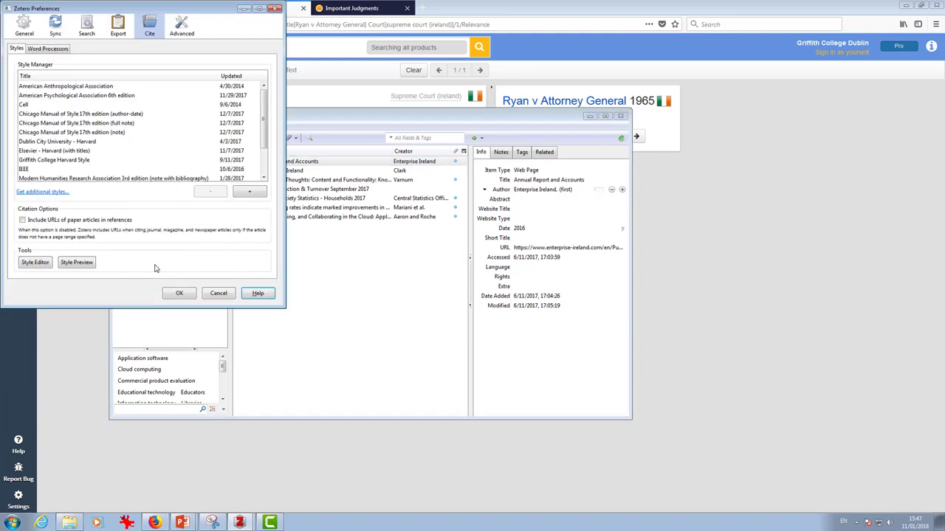
{"action": "left_click", "coordinate": [19, 51]}
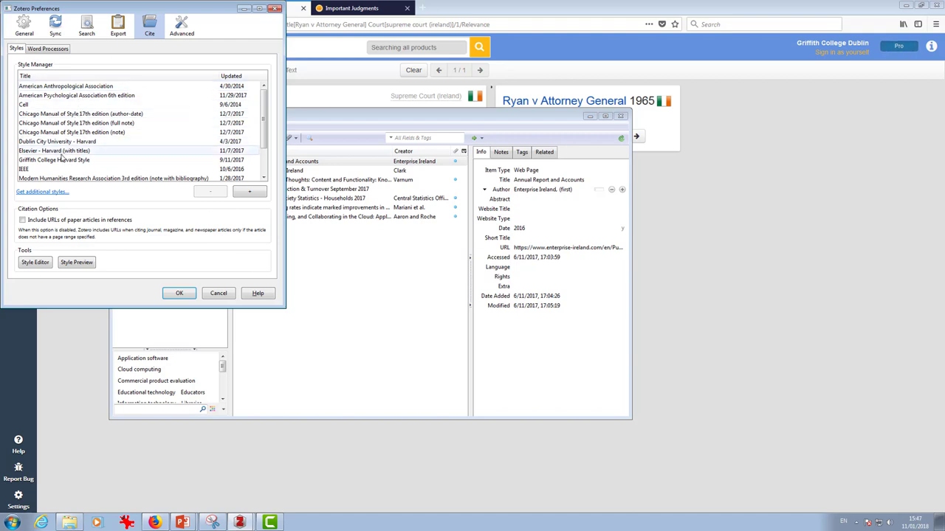
{"action": "left_click", "coordinate": [49, 193]}
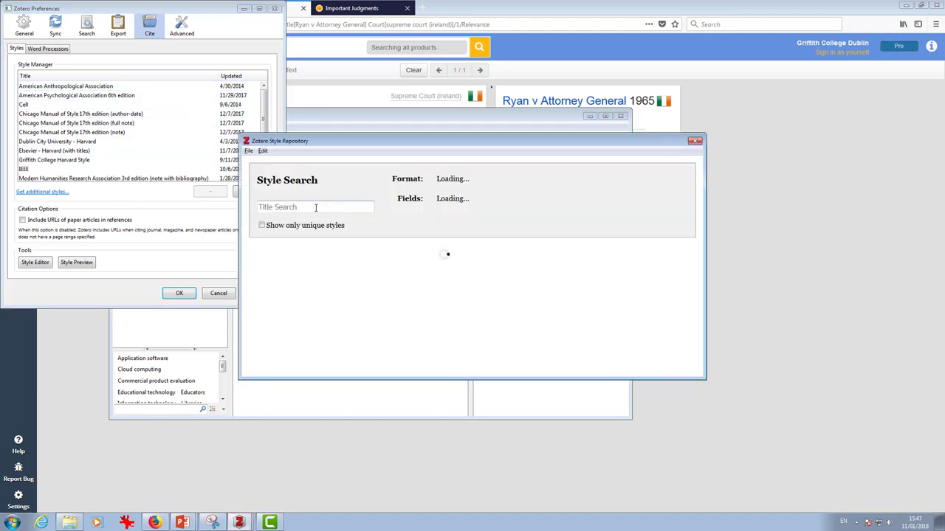
{"action": "type", "text": "o"}
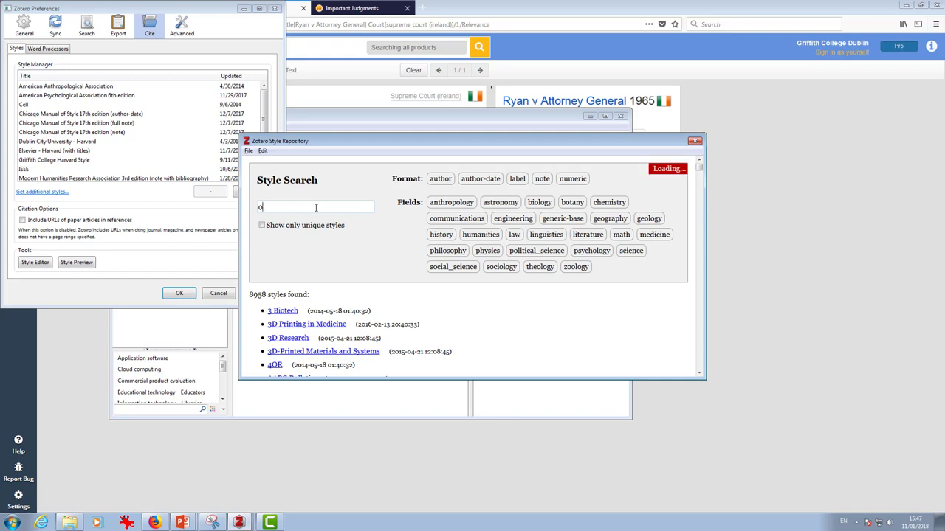
{"action": "type", "text": "scola"}
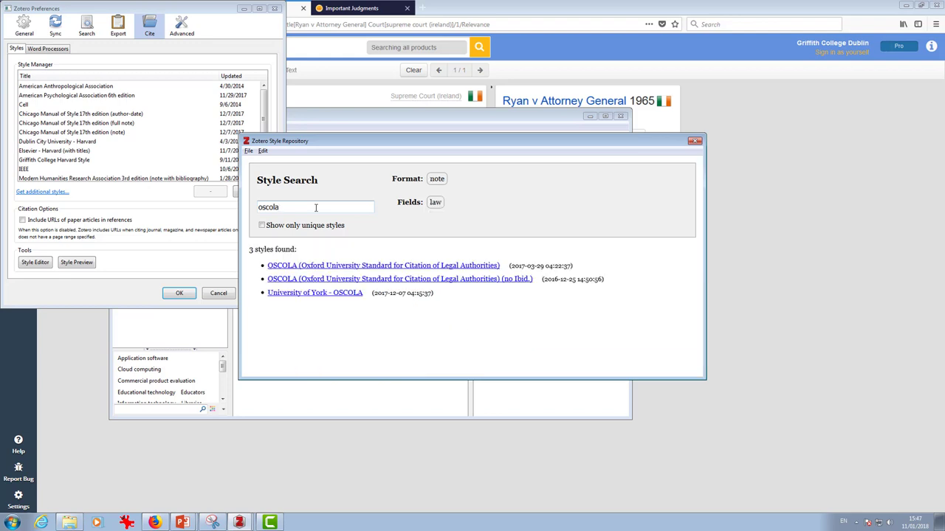
{"action": "mouse_move", "coordinate": [271, 267]}
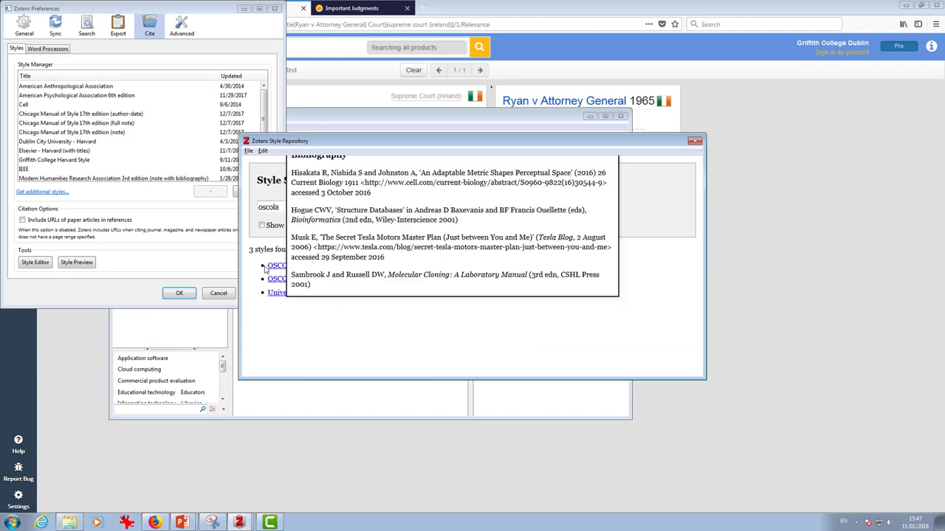
{"action": "left_click", "coordinate": [271, 270]}
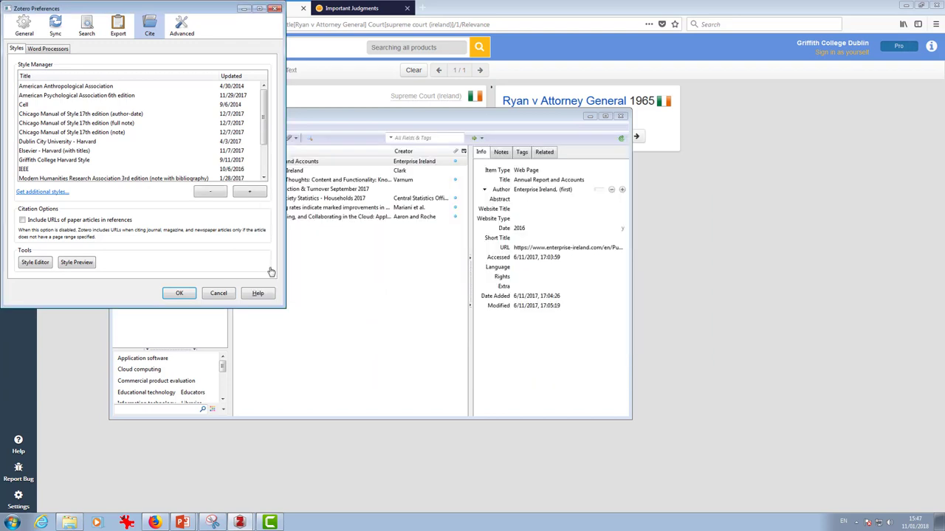
{"action": "scroll", "coordinate": [261, 175], "scroll_direction": "down", "scroll_amount": 2}
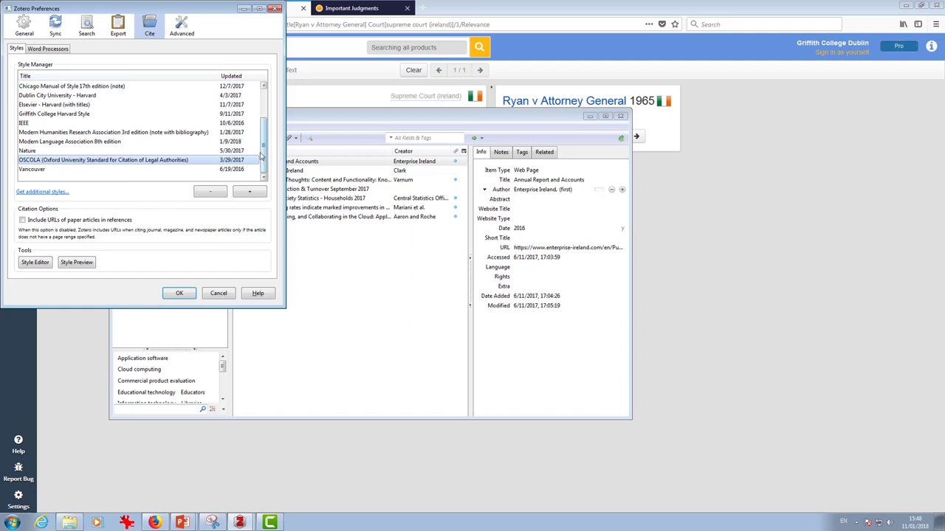
{"action": "scroll", "coordinate": [263, 140], "scroll_direction": "up", "scroll_amount": 1}
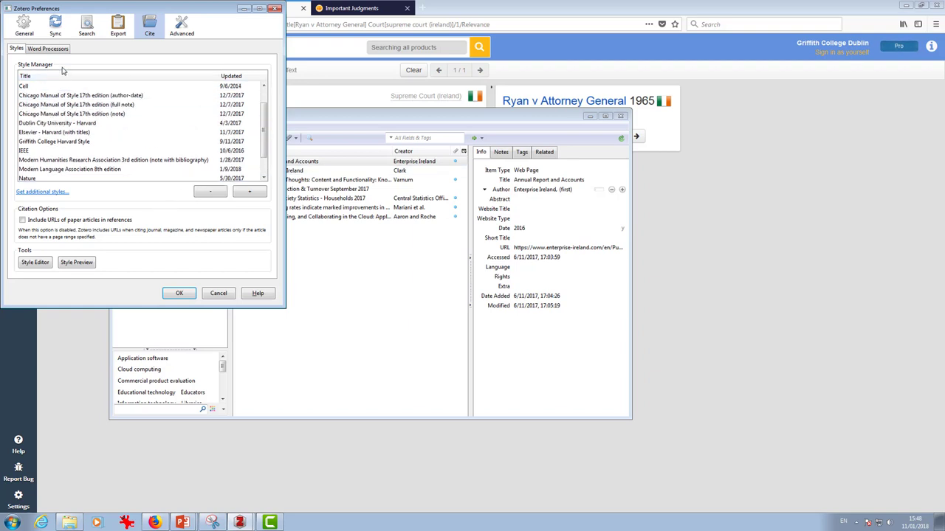
Step: Reinstall the Microsoft Word add-in from the citation preferences and accept the preferences
{"action": "left_click", "coordinate": [52, 48]}
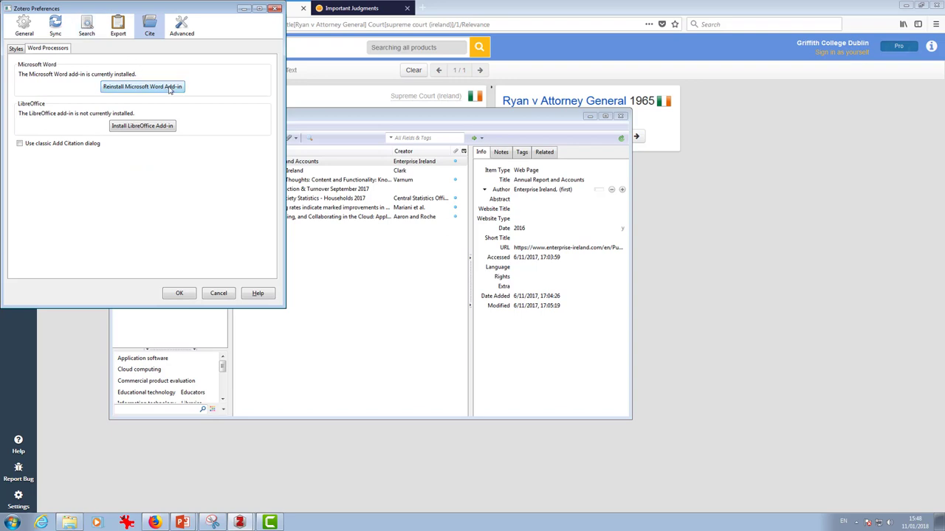
{"action": "left_click", "coordinate": [108, 90]}
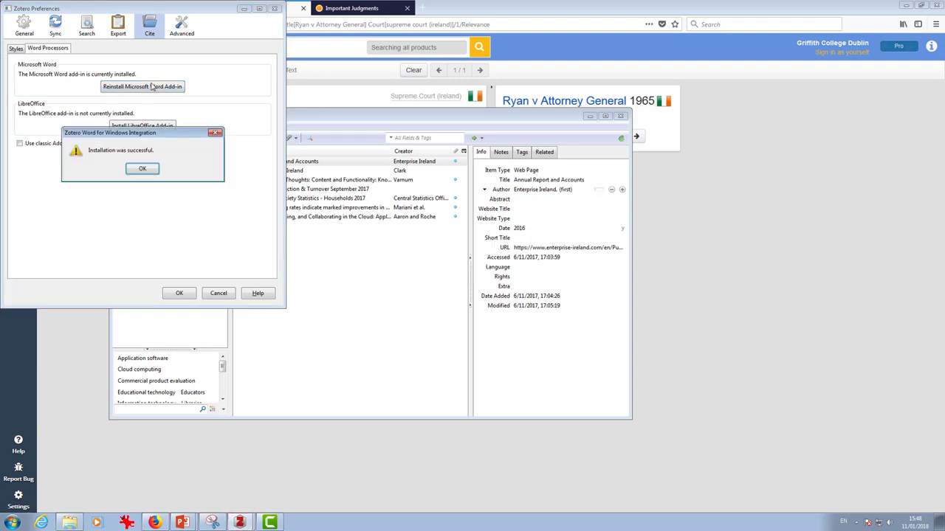
{"action": "left_click", "coordinate": [142, 172]}
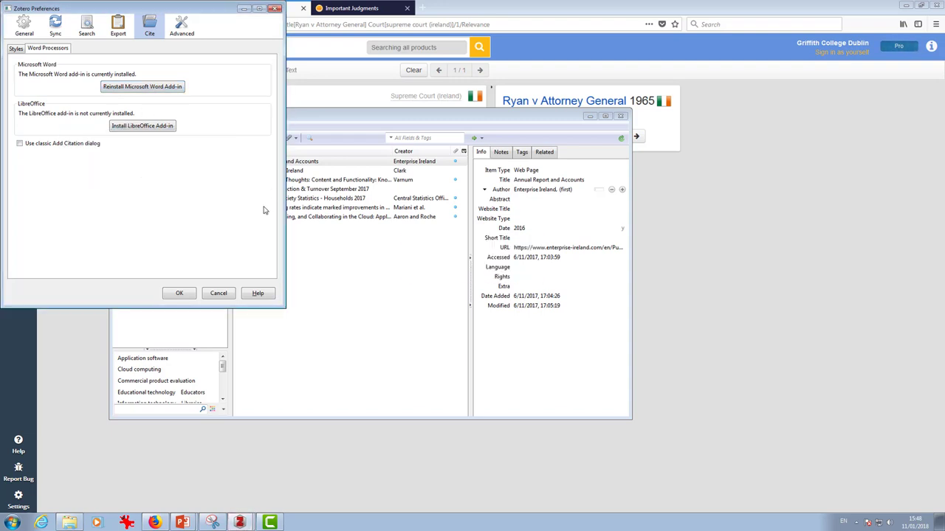
{"action": "left_click", "coordinate": [177, 292]}
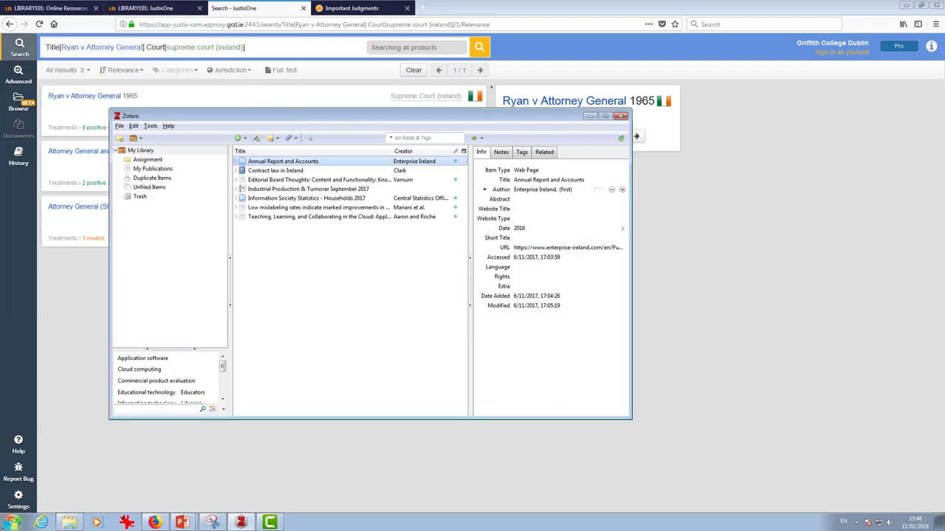
Step: Launch Word, create a blank document and display its Zotero commands
{"action": "left_click", "coordinate": [12, 523]}
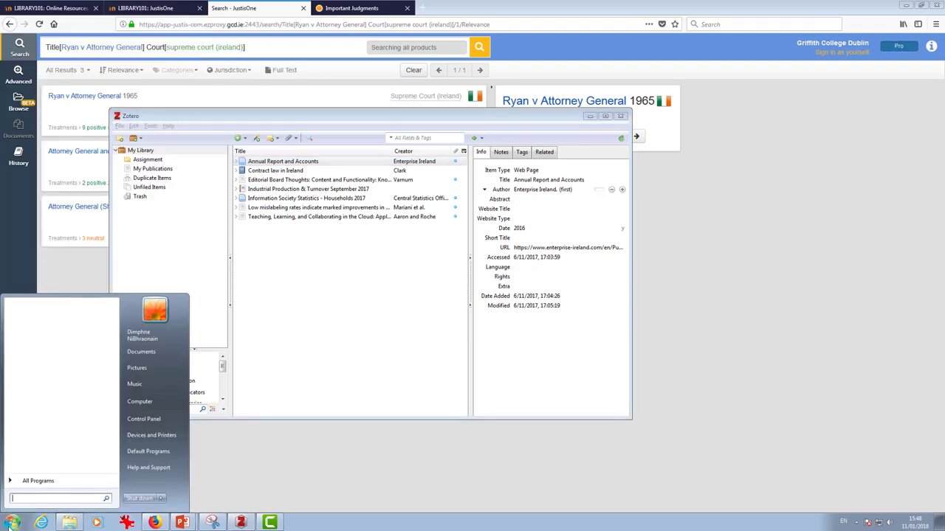
{"action": "type", "text": "word"}
{"action": "key", "text": "Return"}
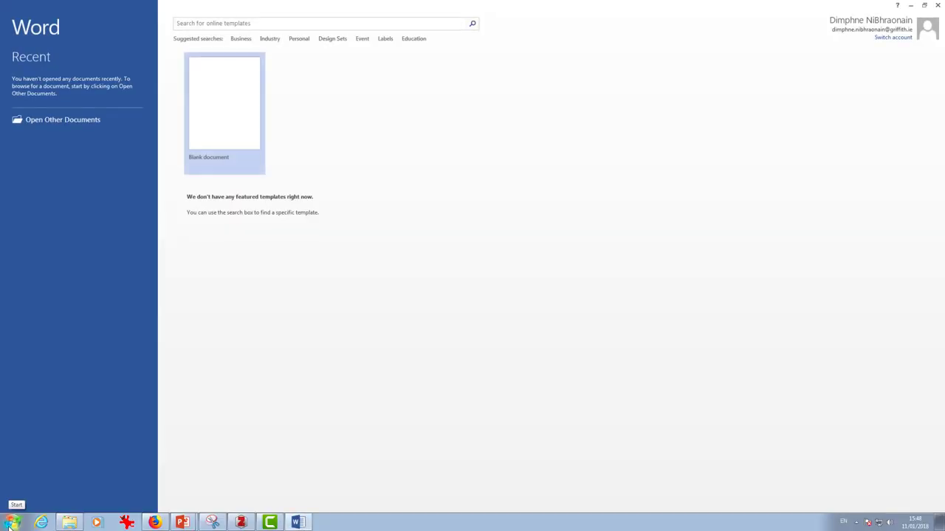
{"action": "left_click", "coordinate": [209, 124]}
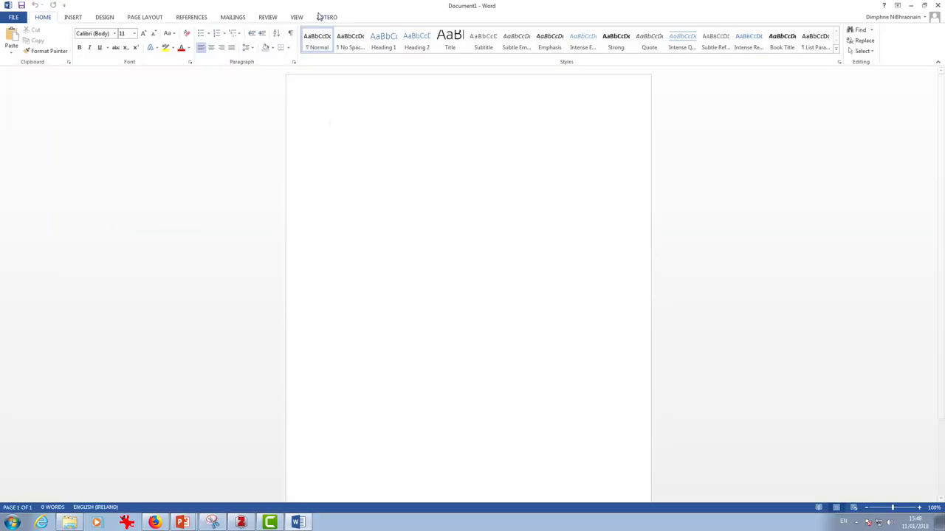
{"action": "left_click", "coordinate": [325, 17]}
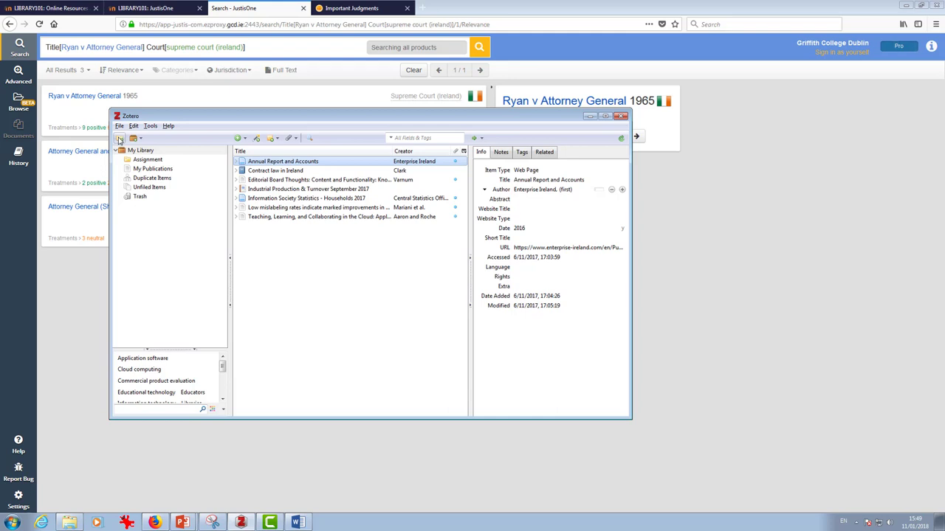
Step: Create a collection named Law Cases Examples in the Zotero library and select it
{"action": "left_click", "coordinate": [120, 140]}
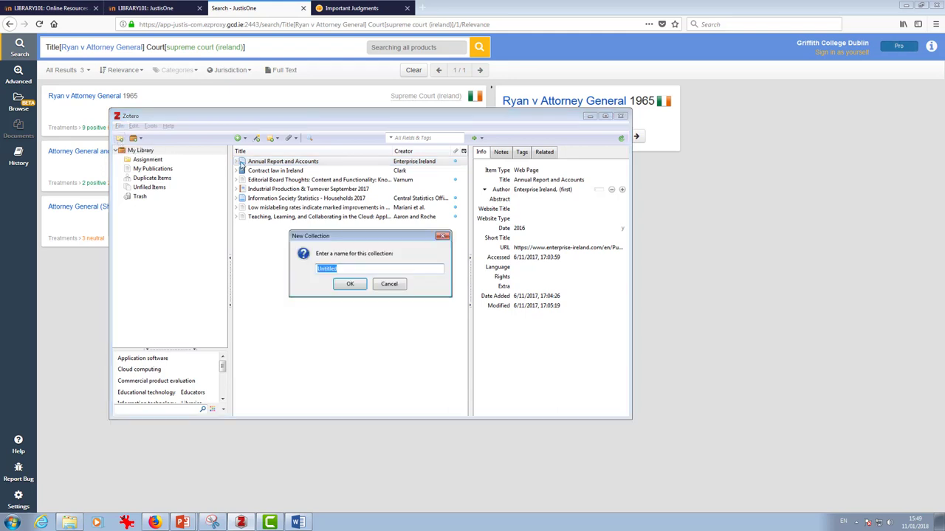
{"action": "type", "text": "Law Ca"}
{"action": "key", "text": "BackSpace"}
{"action": "key", "text": "BackSpace"}
{"action": "key", "text": "BackSpace"}
{"action": "key", "text": "BackSpace"}
{"action": "key", "text": "BackSpace"}
{"action": "type", "text": "w Cases Examples"}
{"action": "key", "text": "Return"}
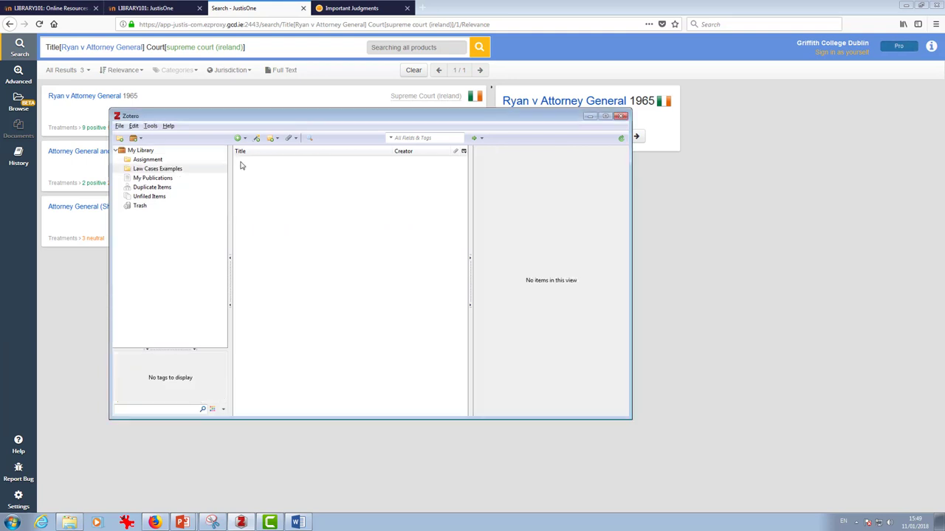
{"action": "left_click", "coordinate": [176, 169]}
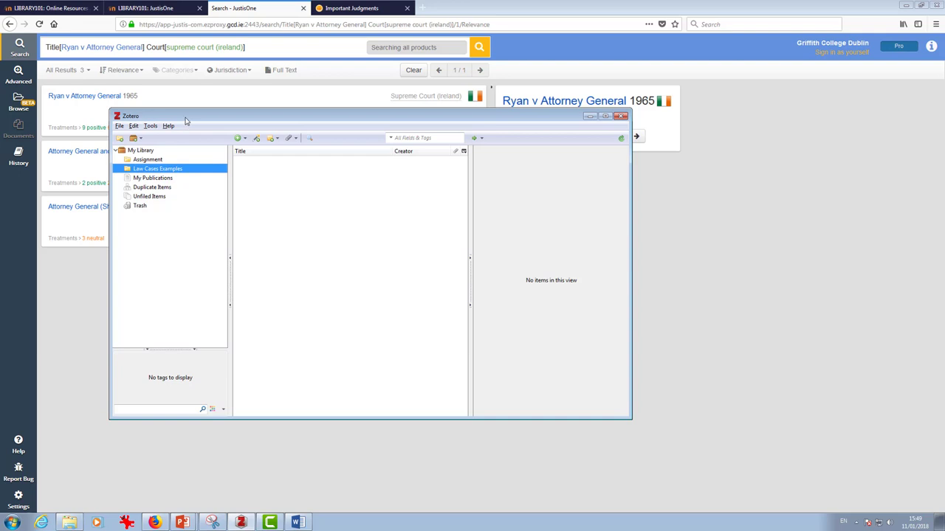
Step: Switch to Firefox and open the Ryan v Attorney General 1965 case, viewing its Irish Reports Digest and precedent map before returning to the digest
{"action": "left_click", "coordinate": [61, 278]}
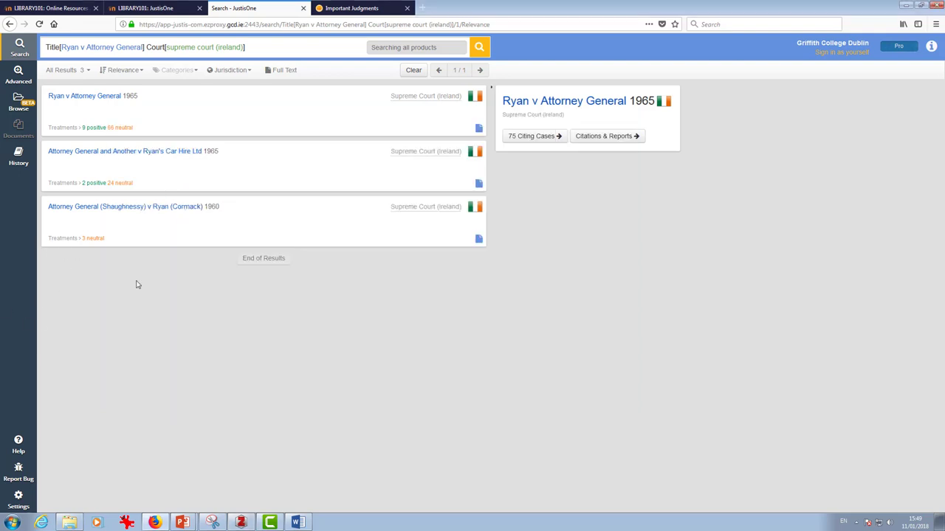
{"action": "left_click", "coordinate": [111, 98]}
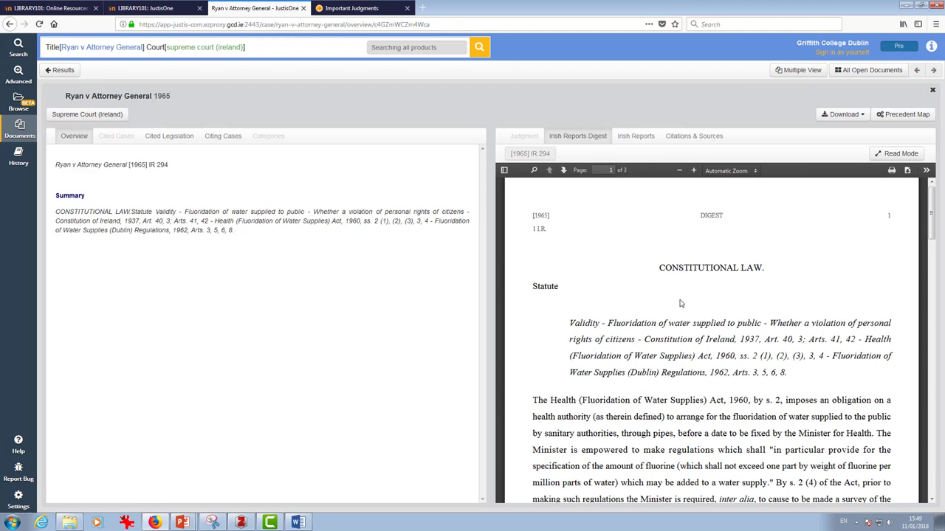
{"action": "left_click", "coordinate": [633, 136]}
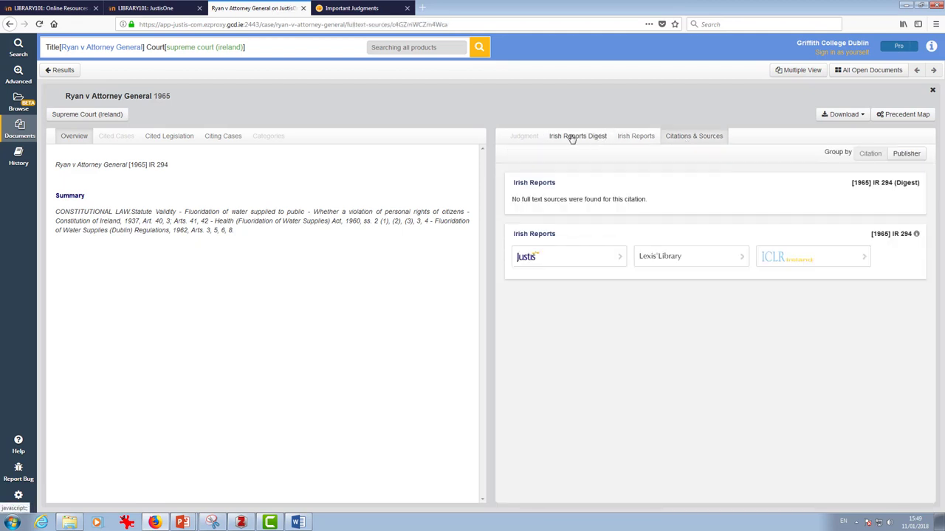
{"action": "left_click", "coordinate": [571, 136]}
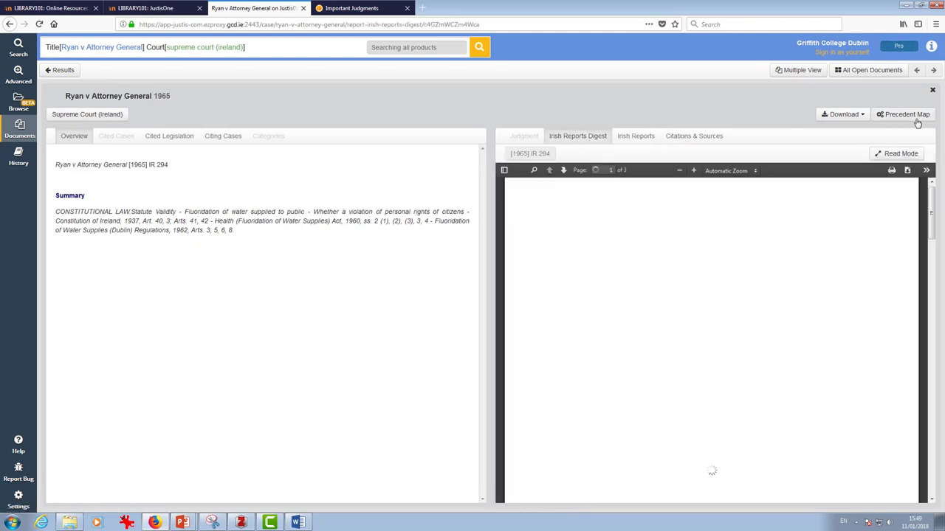
{"action": "left_click", "coordinate": [913, 118]}
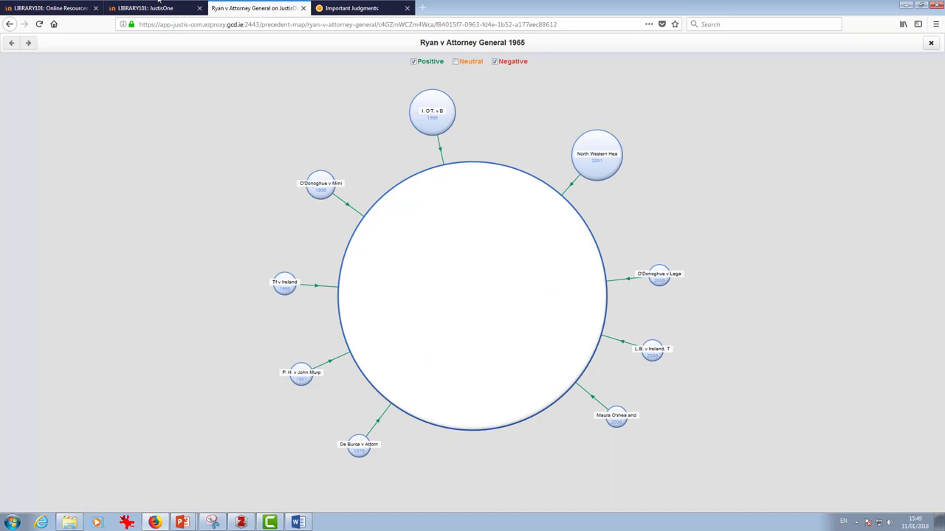
{"action": "left_click", "coordinate": [9, 24]}
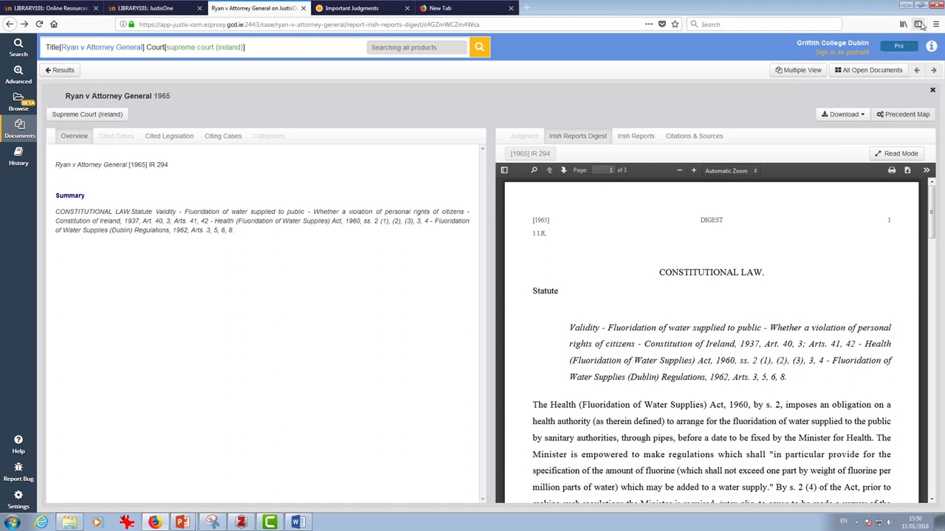
Step: Go to zotero.org in the new browser tab and install the Zotero Connector add-on for Firefox from the download page
{"action": "left_click", "coordinate": [445, 8]}
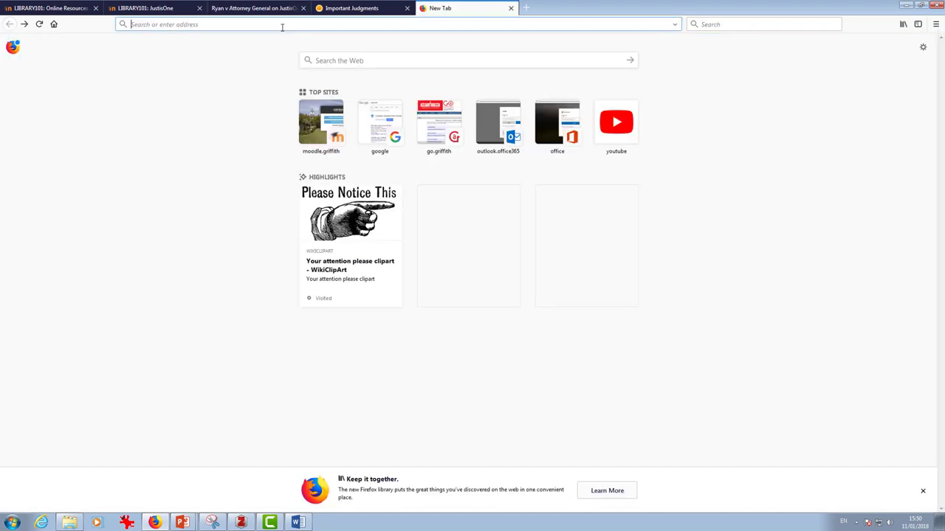
{"action": "type", "text": "zotero.org"}
{"action": "key", "text": "Return"}
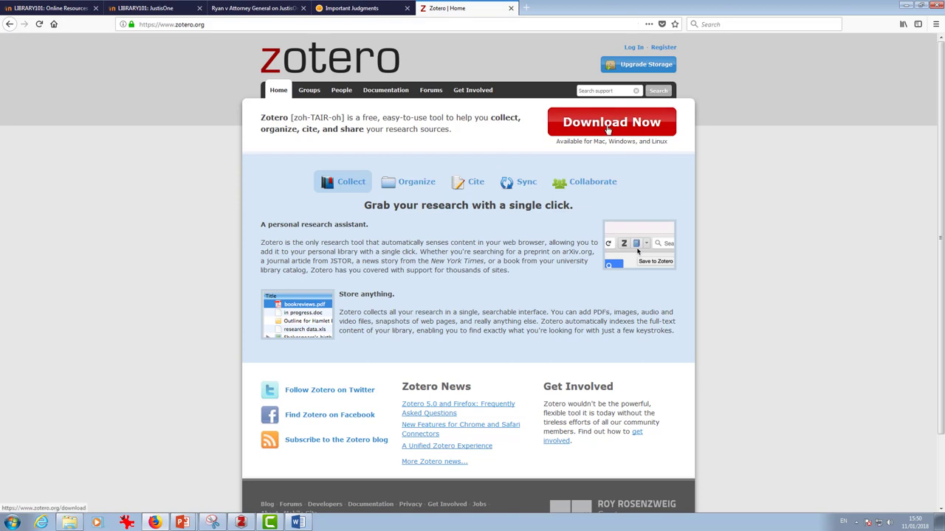
{"action": "left_click", "coordinate": [609, 130]}
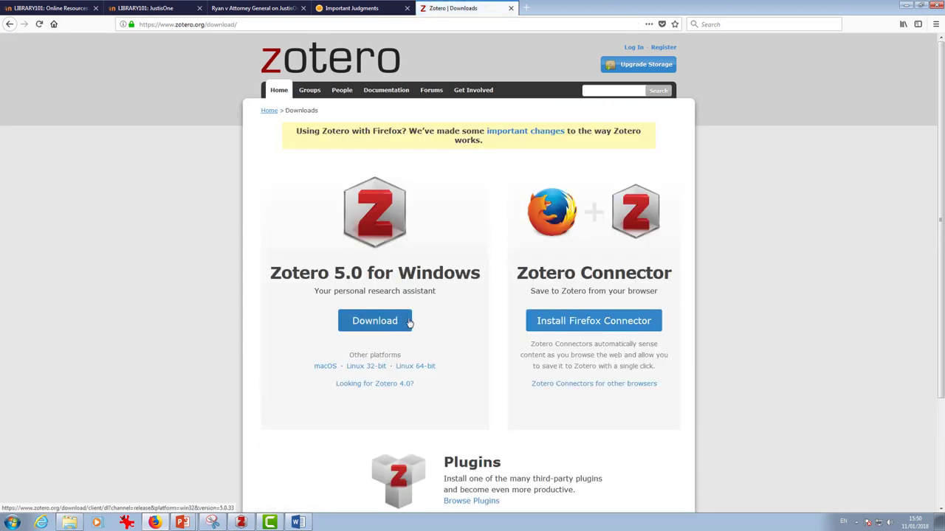
{"action": "left_click", "coordinate": [617, 319]}
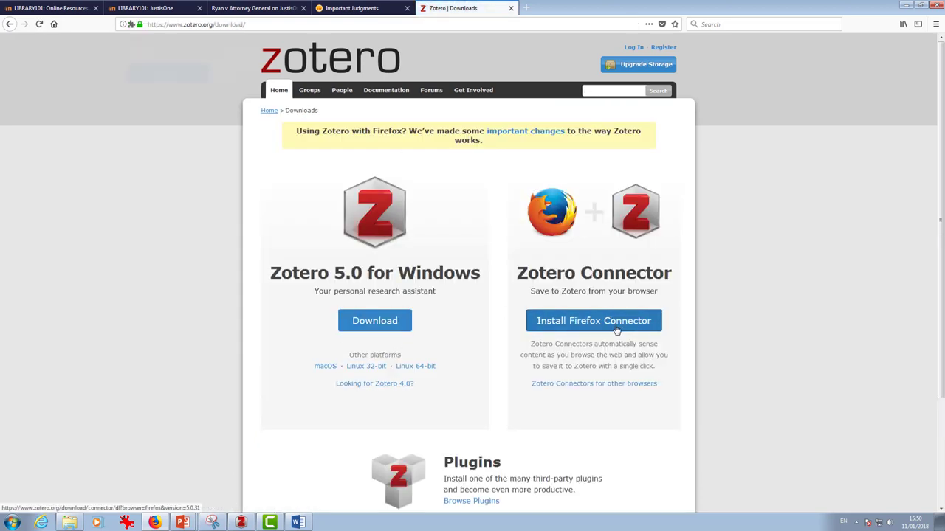
{"action": "left_click", "coordinate": [169, 80]}
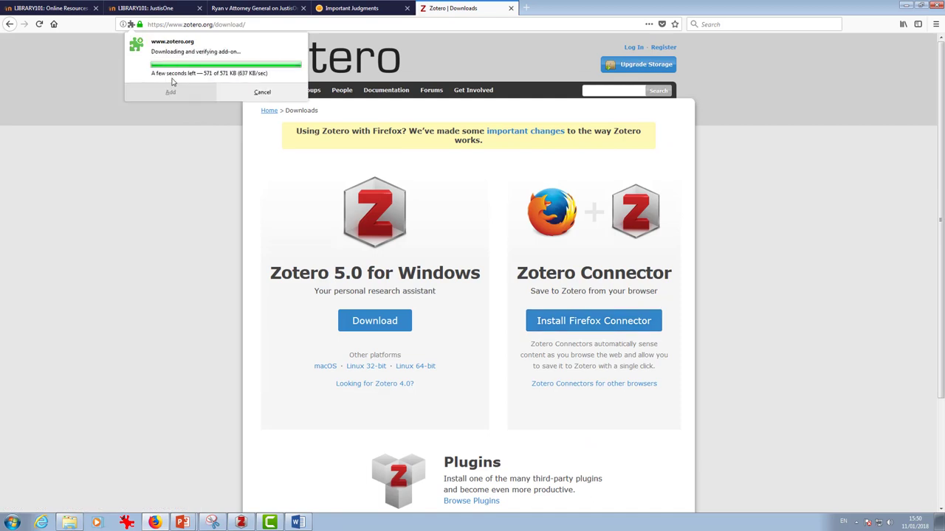
{"action": "left_click", "coordinate": [172, 94]}
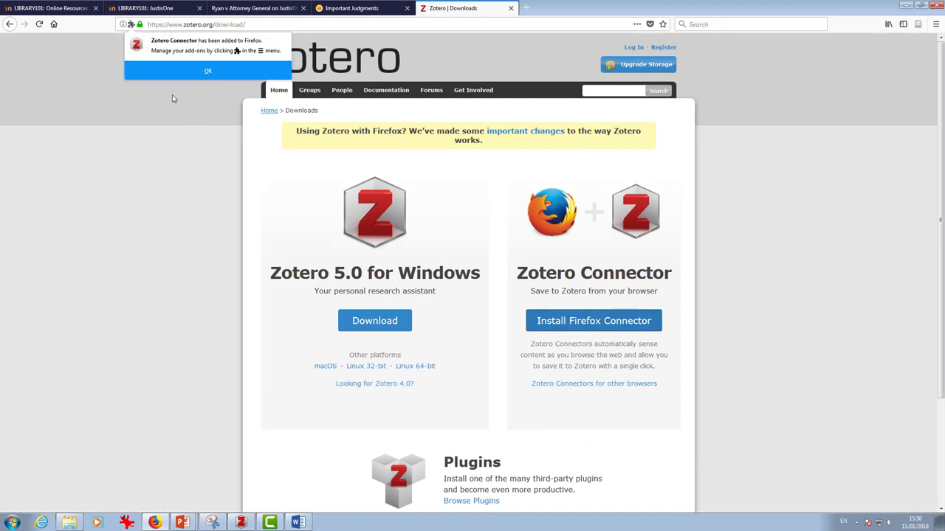
{"action": "left_click", "coordinate": [198, 71]}
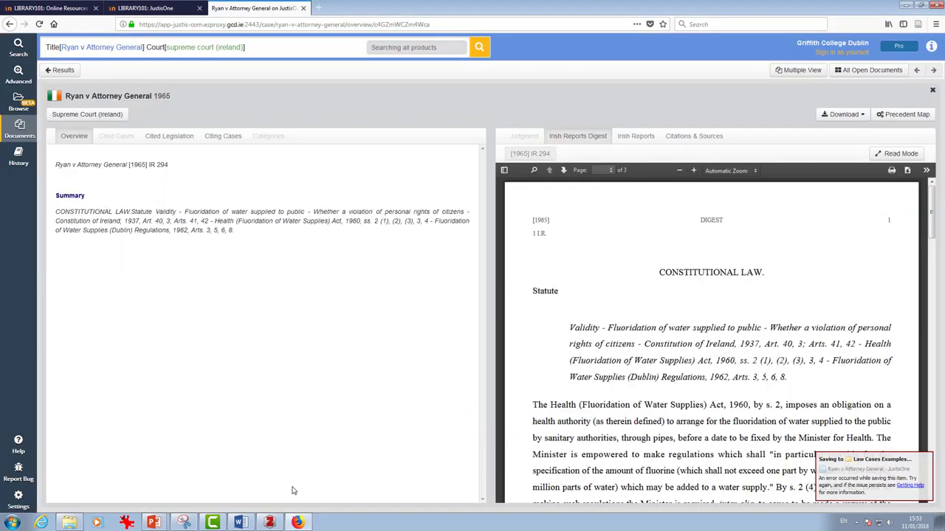
Step: Save the Ryan v Attorney General case page to Zotero as a web page with snapshot
{"action": "left_click", "coordinate": [293, 489]}
{"action": "left_click", "coordinate": [920, 24]}
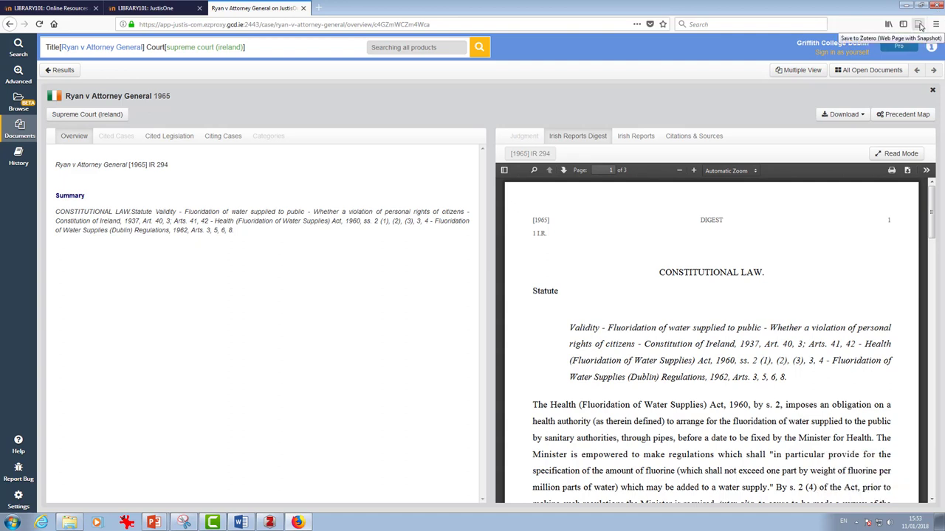
Step: Save the Ryan v Attorney General page into the Law Cases Examples collection and open the saved item's notes in Zotero
{"action": "left_click", "coordinate": [919, 24]}
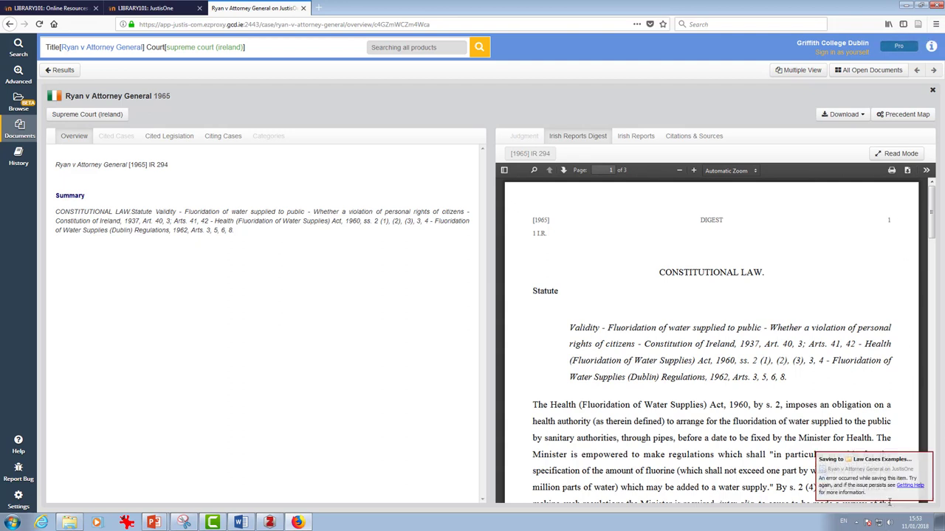
{"action": "left_click", "coordinate": [270, 522]}
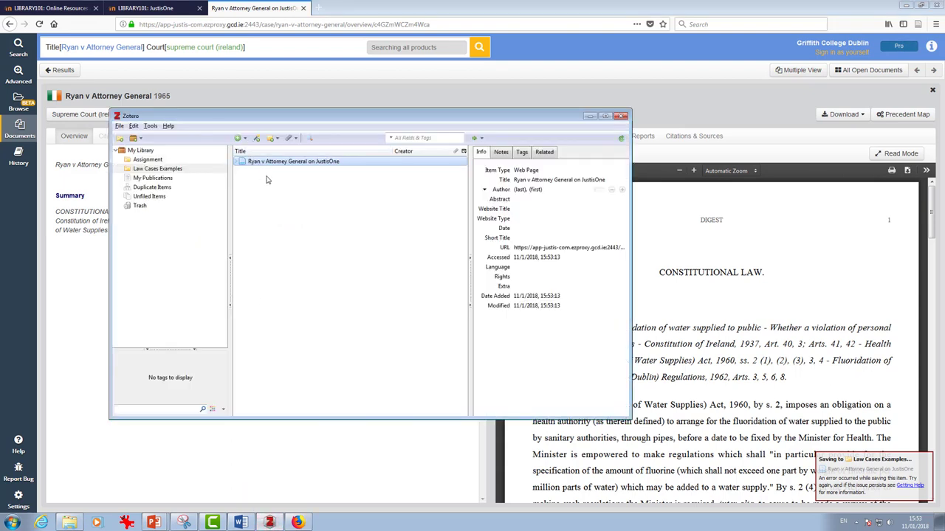
{"action": "left_click", "coordinate": [179, 170]}
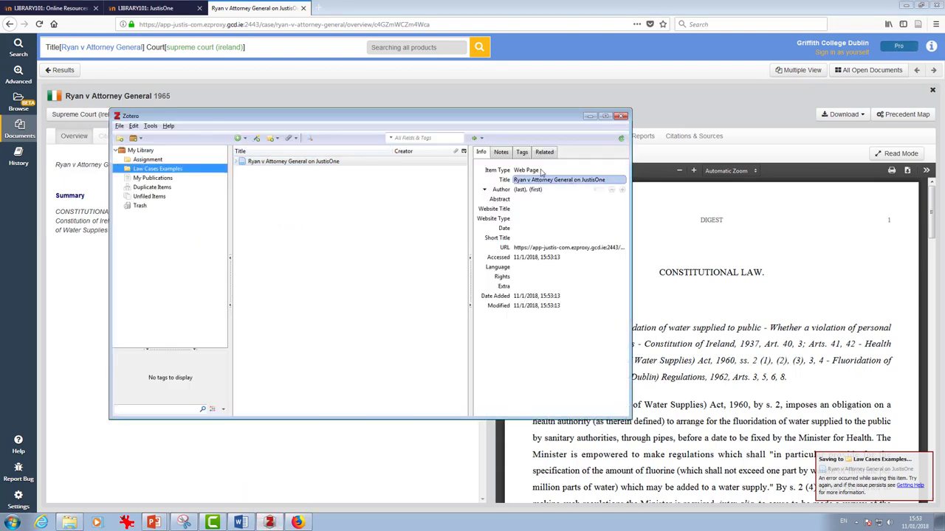
{"action": "left_click", "coordinate": [501, 152]}
{"action": "left_click", "coordinate": [642, 354]}
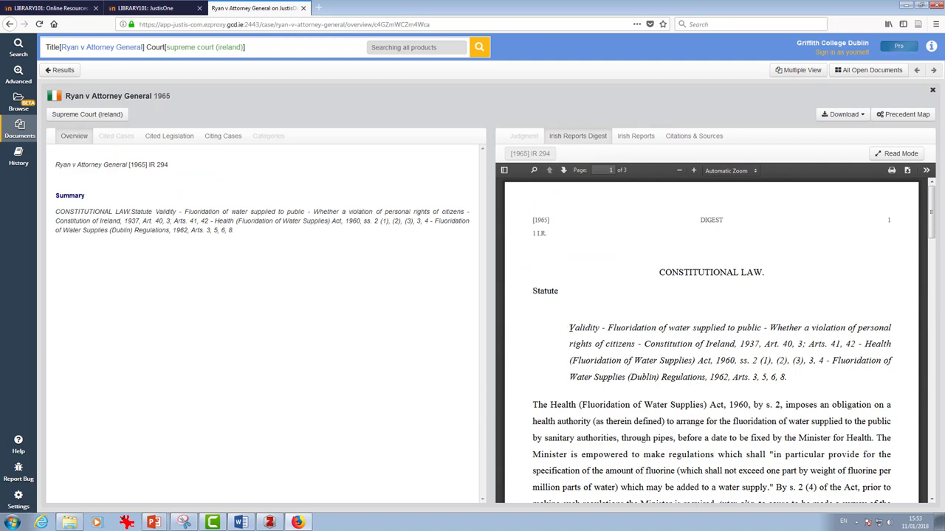
Step: Copy the digest passage from "The Health (Fluoridation of Water Supplies) Act" to "Minister is empowered" into a new note on the item, ending with a full stop
{"action": "left_click_drag", "start_coordinate": [572, 327], "coordinate": [796, 377]}
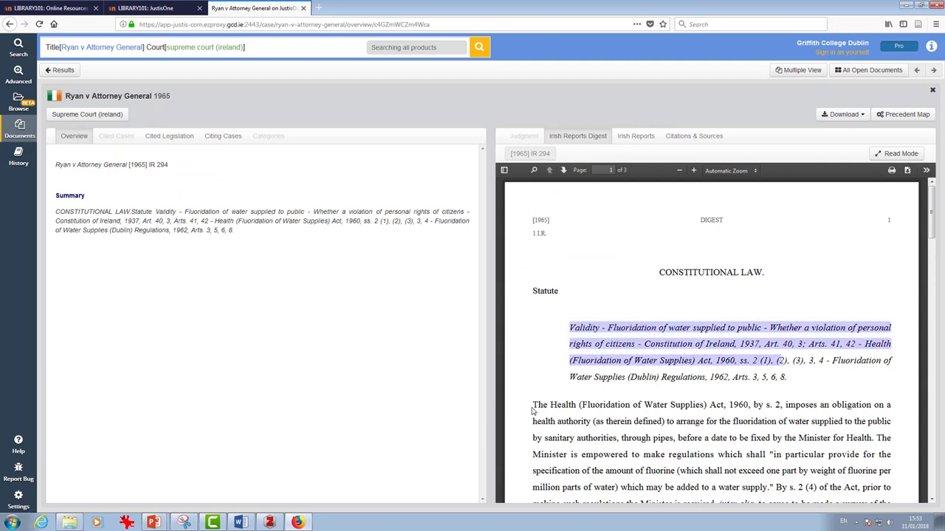
{"action": "mouse_move", "coordinate": [531, 404]}
{"action": "left_mouse_down"}
{"action": "mouse_move", "coordinate": [643, 450]}
{"action": "mouse_move", "coordinate": [544, 418]}
{"action": "mouse_move", "coordinate": [533, 405]}
{"action": "left_mouse_up"}
{"action": "key", "text": "ctrl+c"}
{"action": "left_click", "coordinate": [657, 447]}
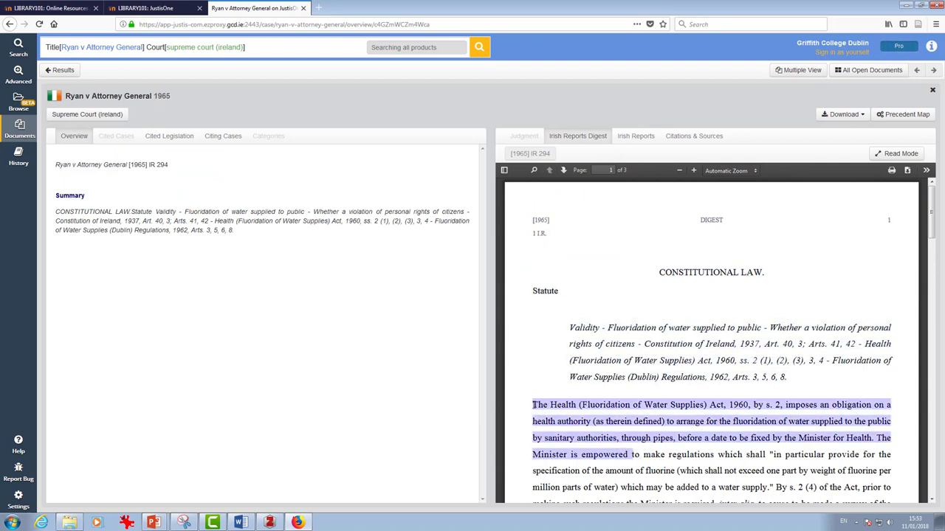
{"action": "left_click", "coordinate": [270, 522]}
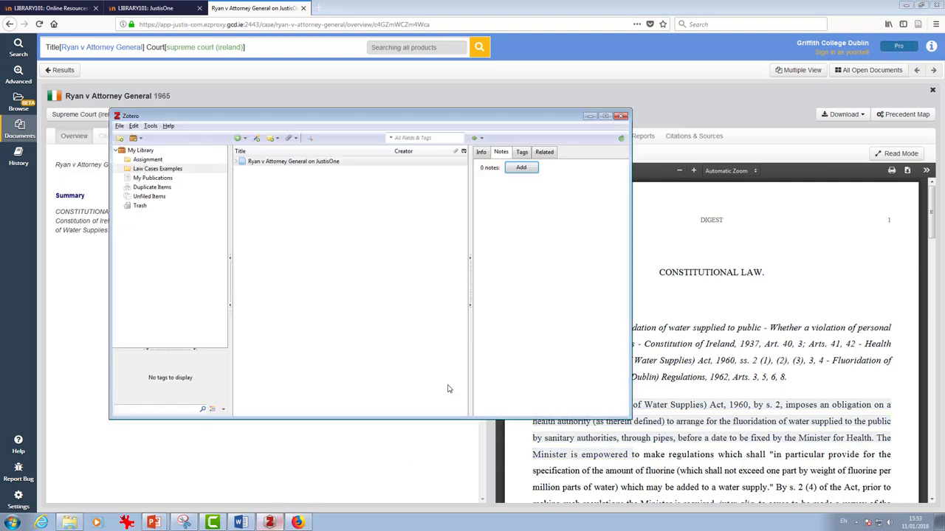
{"action": "left_click", "coordinate": [521, 167]}
{"action": "key", "text": "ctrl+v"}
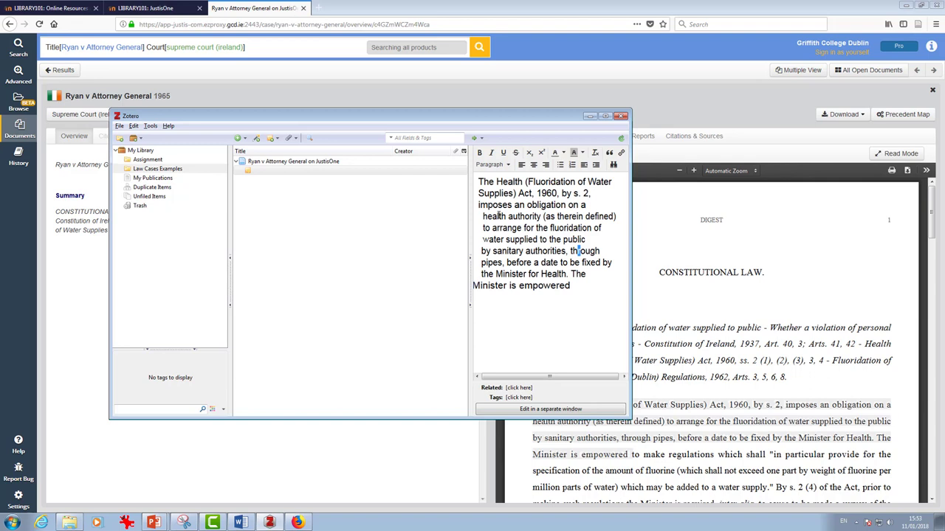
{"action": "left_click_drag", "start_coordinate": [576, 302], "coordinate": [546, 303]}
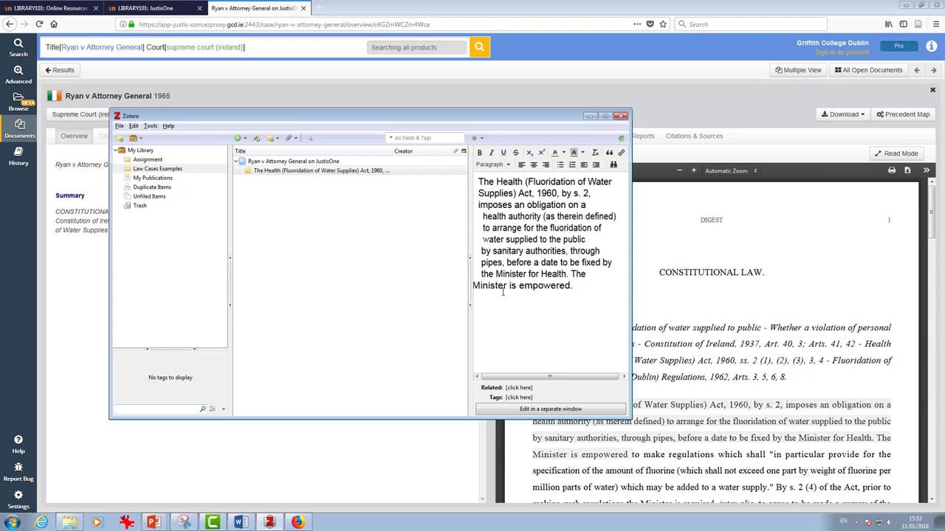
Step: Collapse the Ryan v Attorney General item and change its item type to Case
{"action": "left_click", "coordinate": [341, 270]}
{"action": "left_click", "coordinate": [316, 162]}
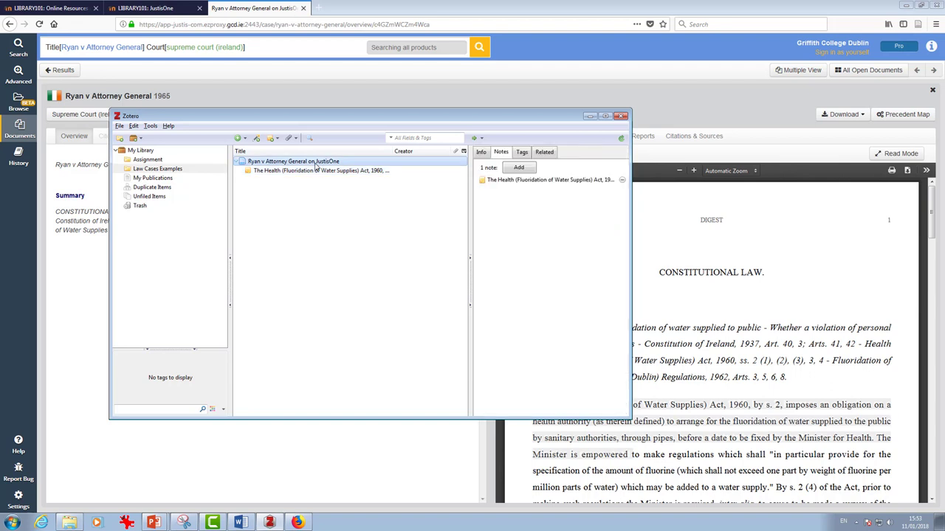
{"action": "left_click", "coordinate": [236, 163]}
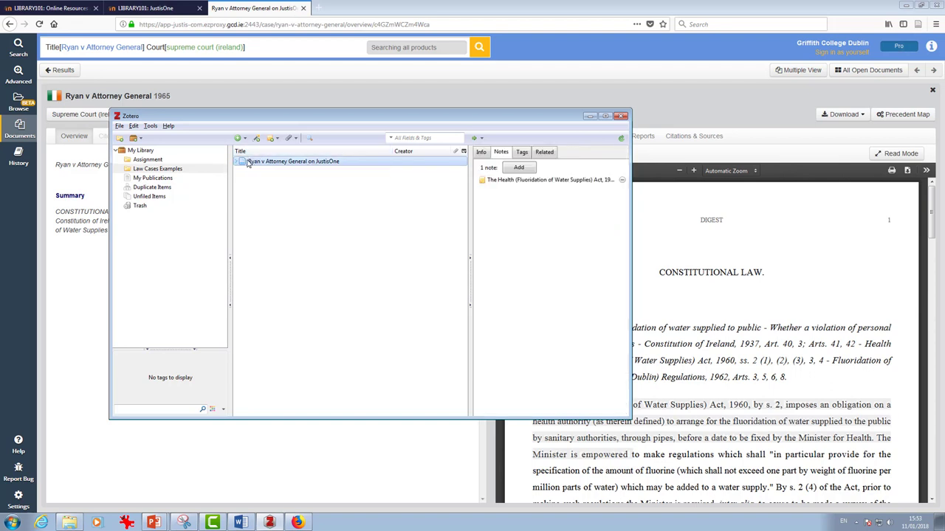
{"action": "left_click", "coordinate": [481, 152]}
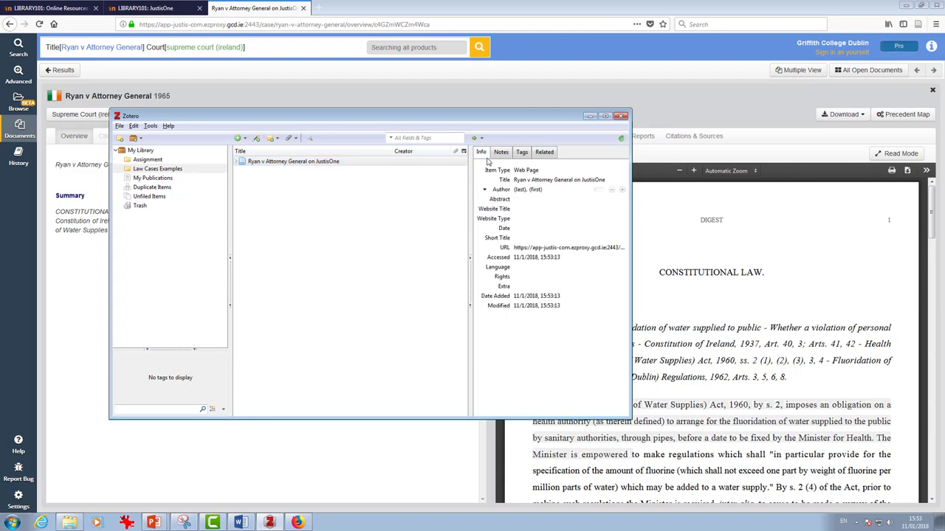
{"action": "left_click", "coordinate": [540, 172]}
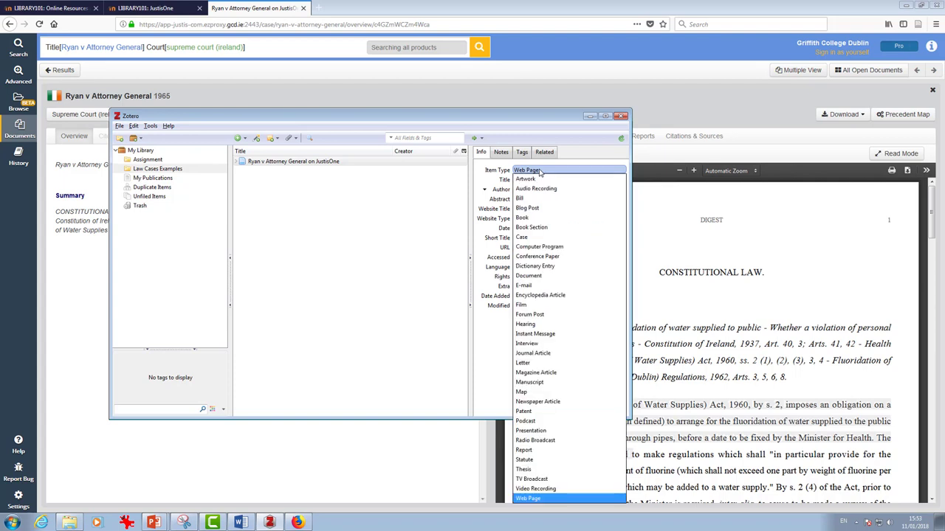
{"action": "left_click", "coordinate": [522, 237]}
{"action": "left_click", "coordinate": [529, 181]}
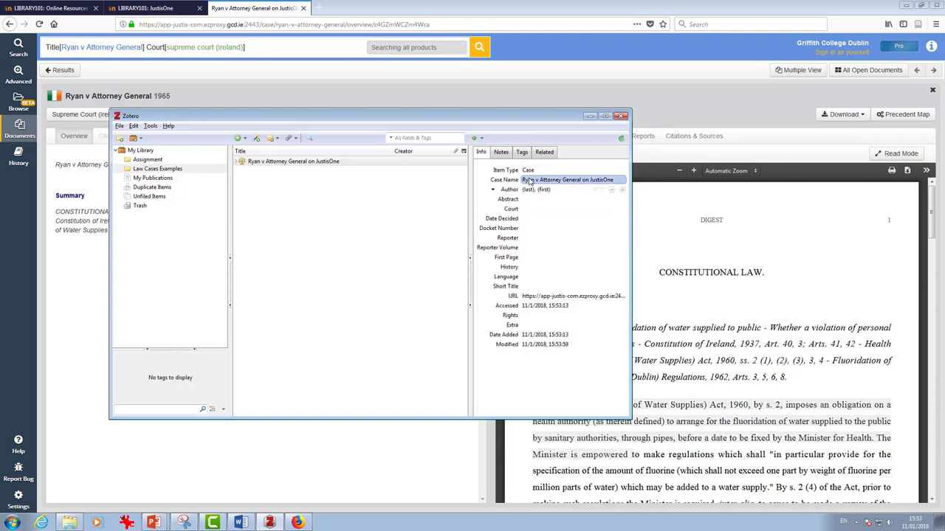
{"action": "left_click", "coordinate": [522, 181]}
Step: Copy the case citation from the JustisOne overview into the item's Reporter Volume, keeping only [1965] IR 294
{"action": "left_click", "coordinate": [392, 451]}
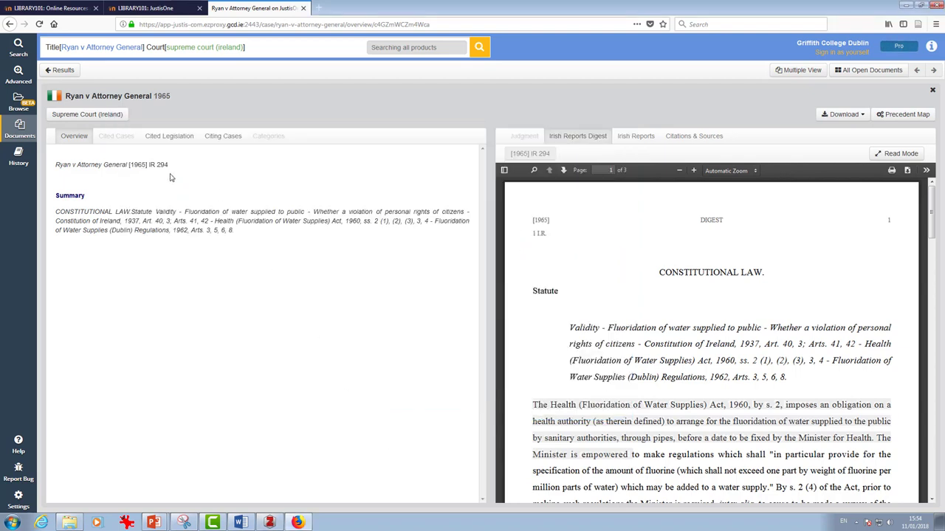
{"action": "mouse_move", "coordinate": [170, 177]}
{"action": "left_mouse_down"}
{"action": "mouse_move", "coordinate": [65, 159]}
{"action": "mouse_move", "coordinate": [168, 171]}
{"action": "left_mouse_up"}
{"action": "key", "text": "ctrl+c"}
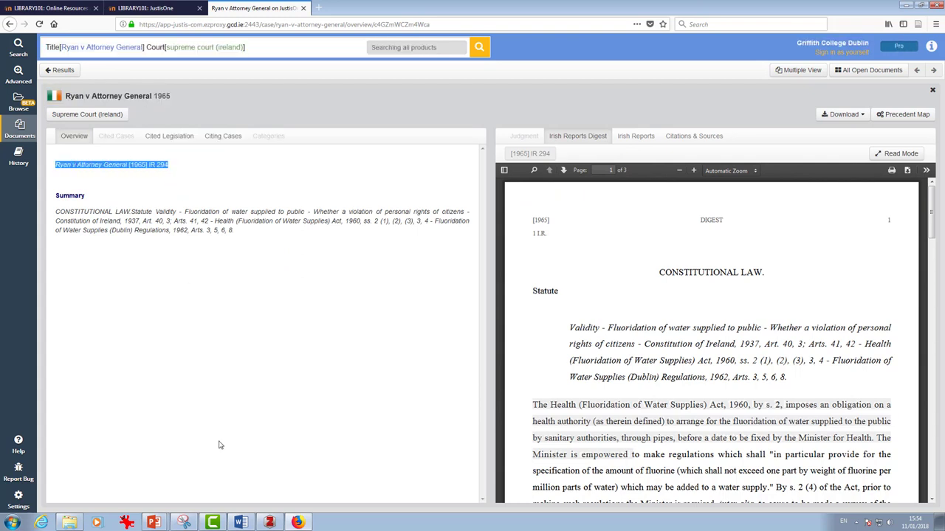
{"action": "left_click", "coordinate": [269, 522]}
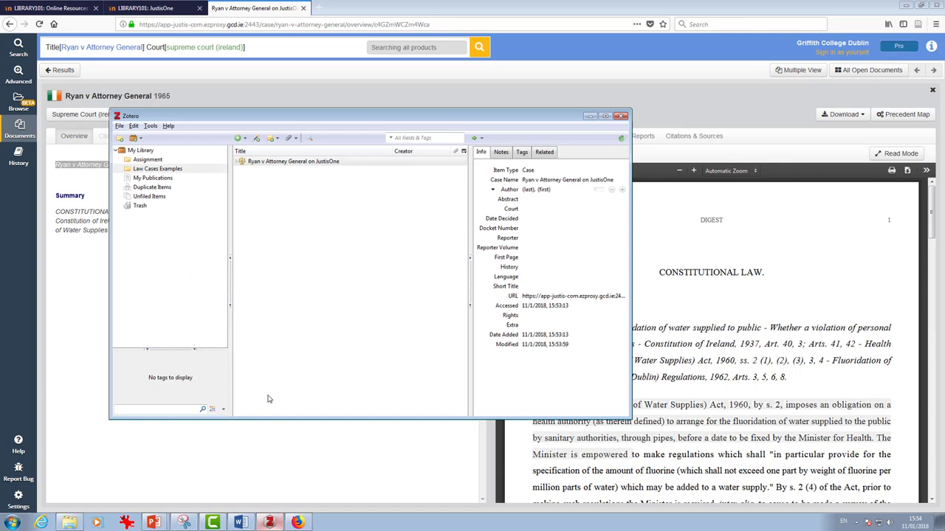
{"action": "left_click", "coordinate": [322, 161]}
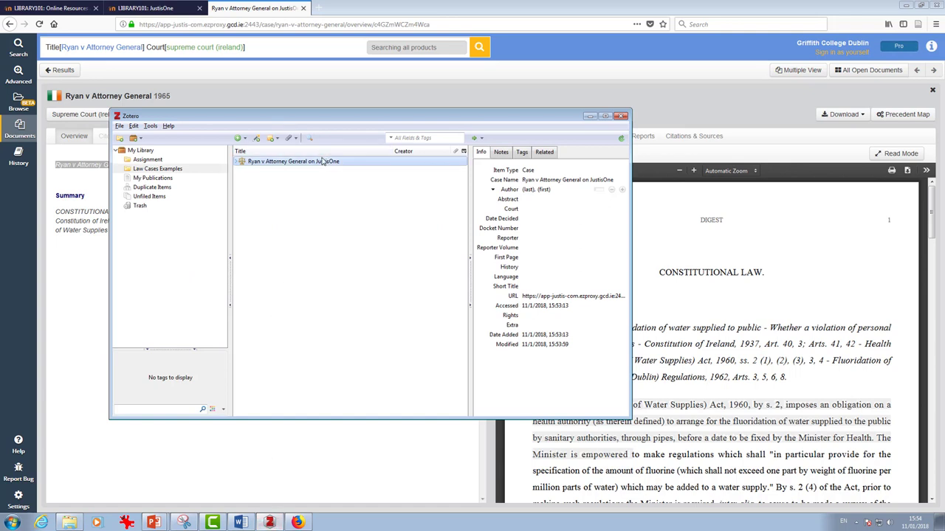
{"action": "left_click", "coordinate": [527, 249]}
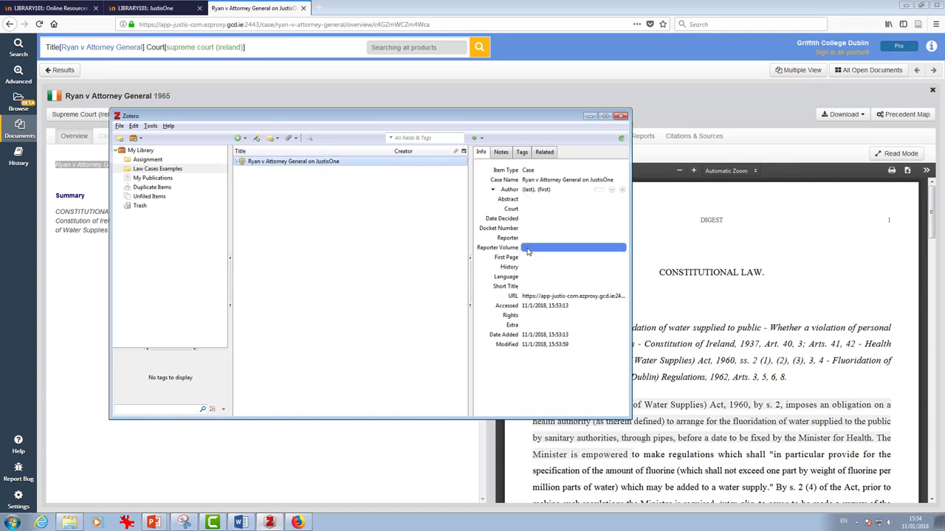
{"action": "key", "text": "ctrl+v"}
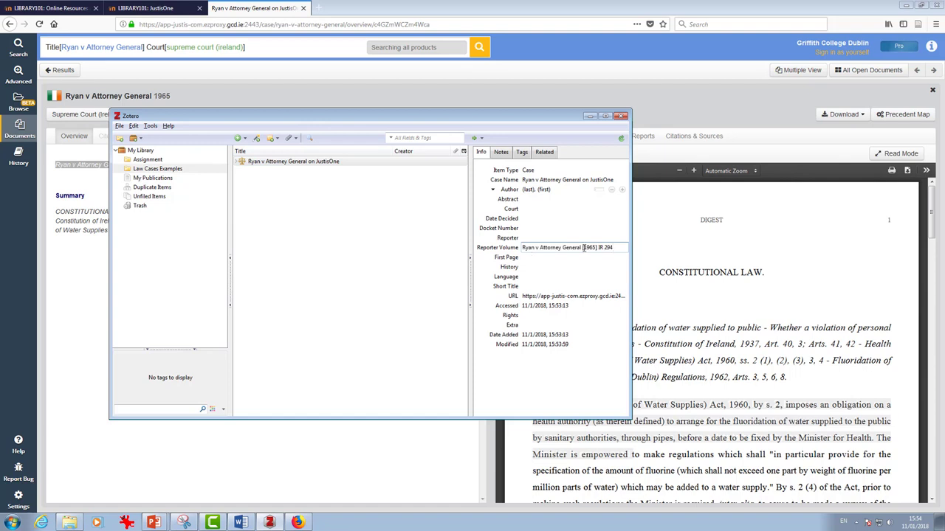
{"action": "left_click_drag", "start_coordinate": [583, 248], "coordinate": [493, 242]}
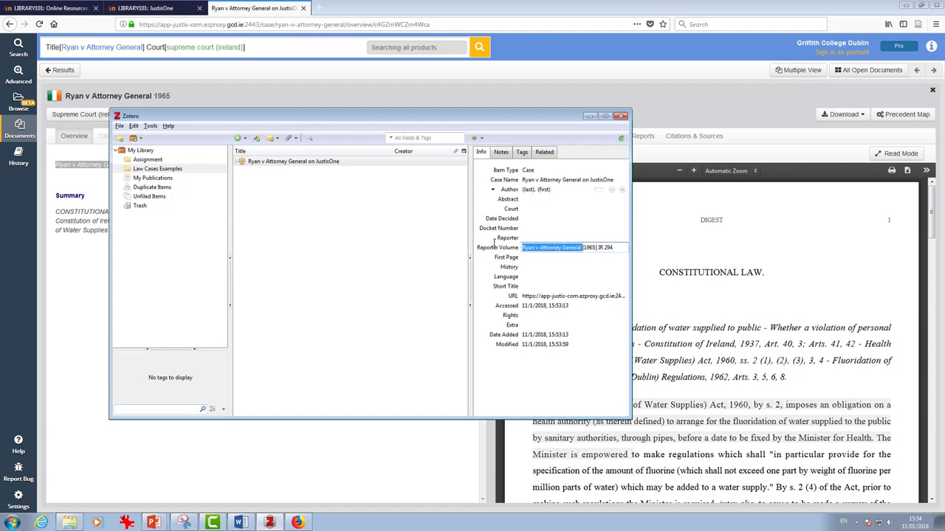
{"action": "key", "text": "BackSpace"}
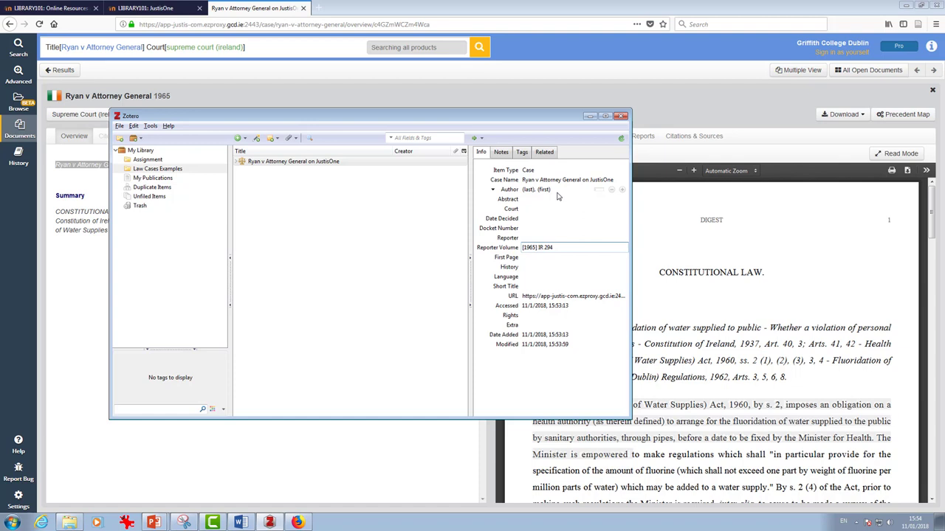
Step: Remove "on JustisOne" from the case name so it reads Ryan v Attorney General, and check the name and reporter volume
{"action": "left_click", "coordinate": [583, 180]}
{"action": "double_click", "coordinate": [587, 180]}
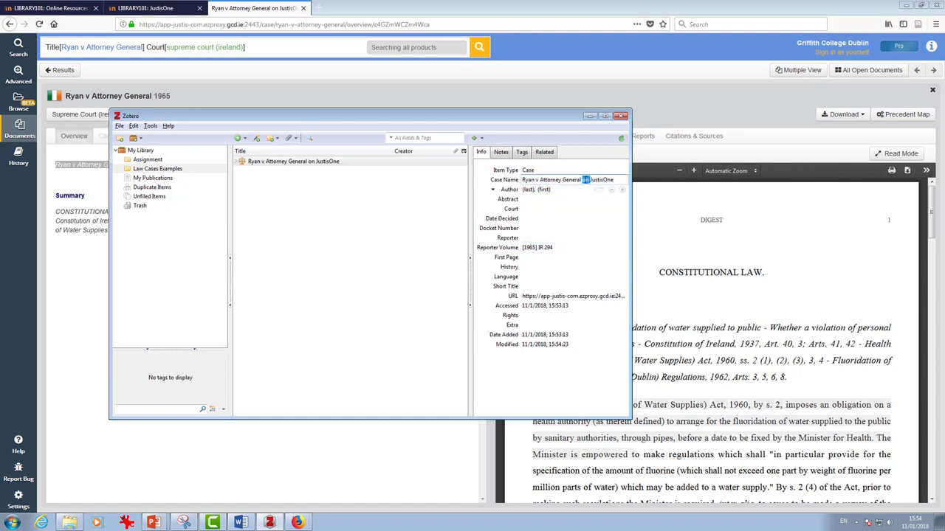
{"action": "left_click", "coordinate": [584, 180]}
{"action": "left_click_drag", "start_coordinate": [584, 180], "coordinate": [617, 180]}
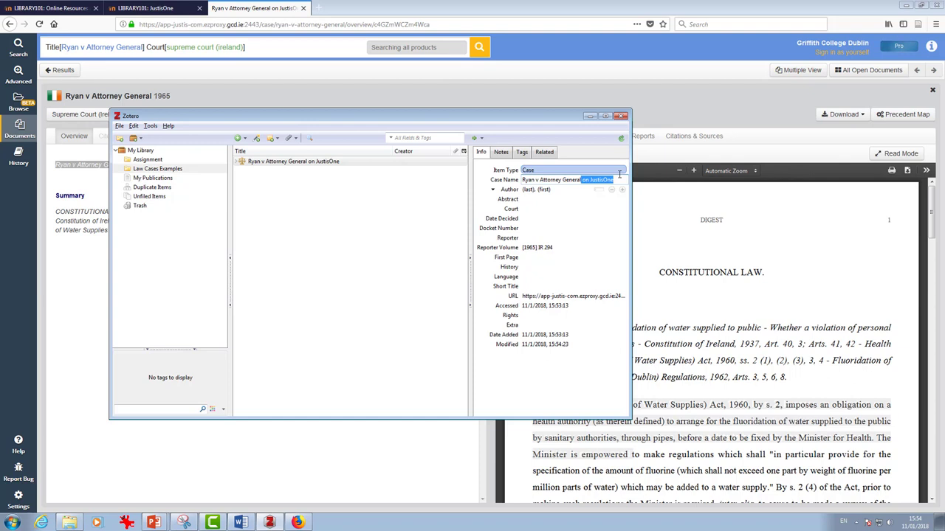
{"action": "key", "text": "BackSpace"}
{"action": "key", "text": "Return"}
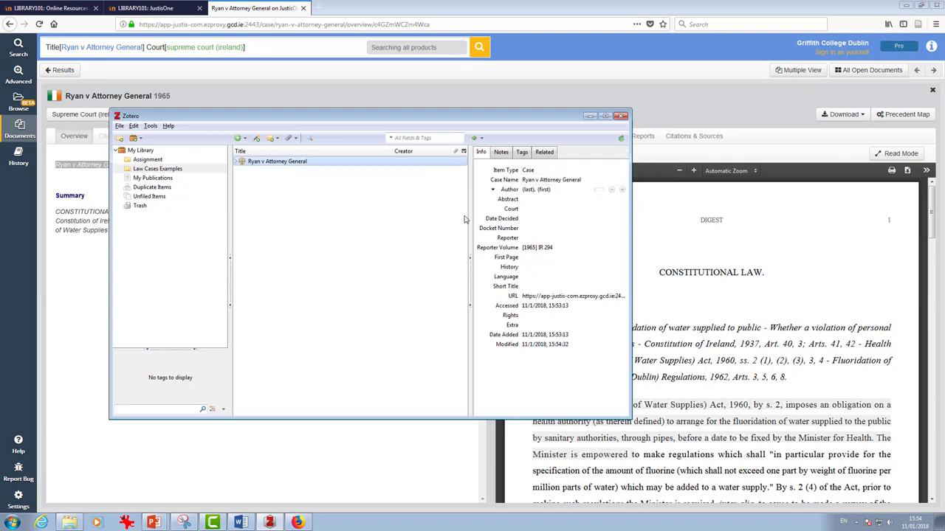
{"action": "left_click", "coordinate": [575, 181]}
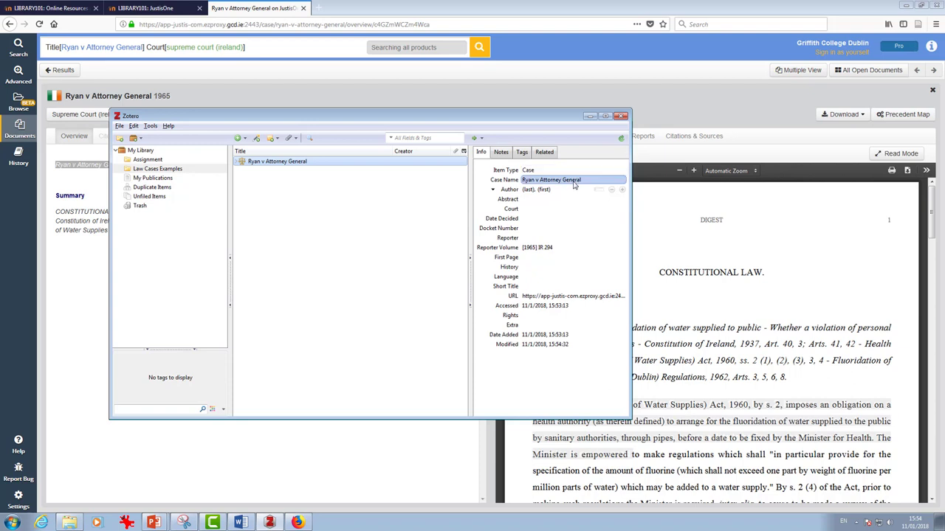
{"action": "left_click", "coordinate": [550, 251]}
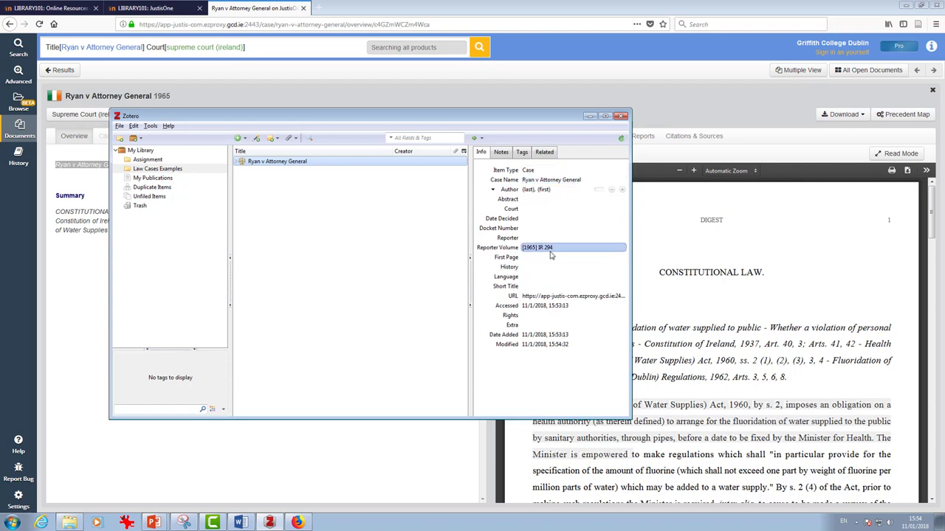
{"action": "key", "text": "Return"}
Step: Return to the Zotero library, expand the Ryan v Attorney General item to view its note, and inspect its URL
{"action": "left_click", "coordinate": [413, 446]}
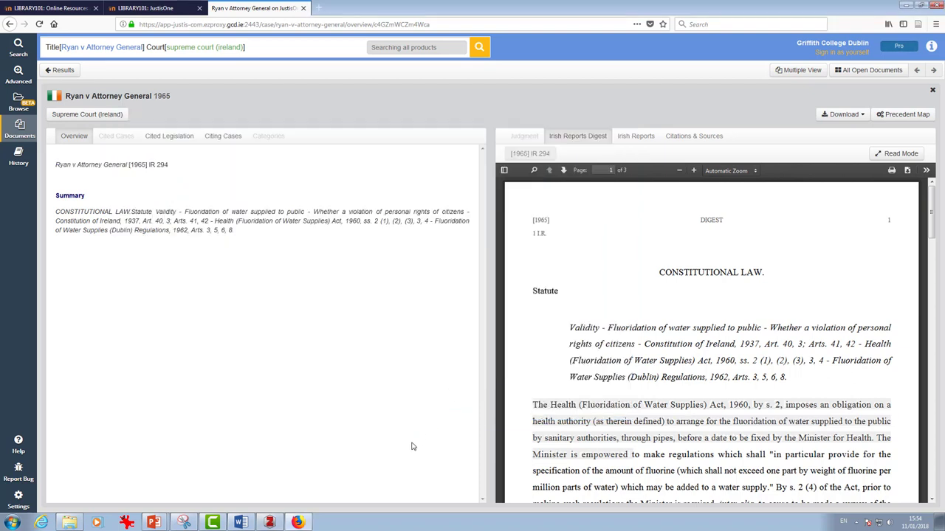
{"action": "left_click", "coordinate": [269, 523]}
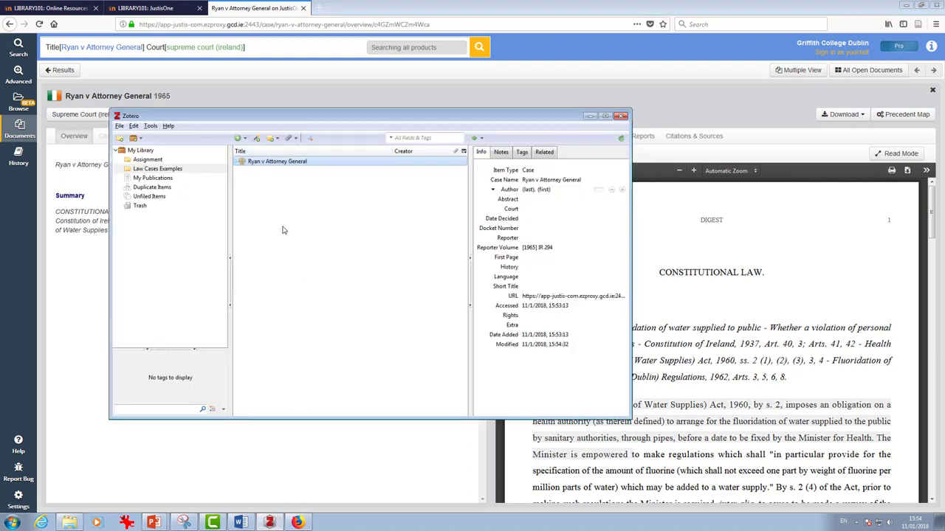
{"action": "left_click", "coordinate": [238, 164]}
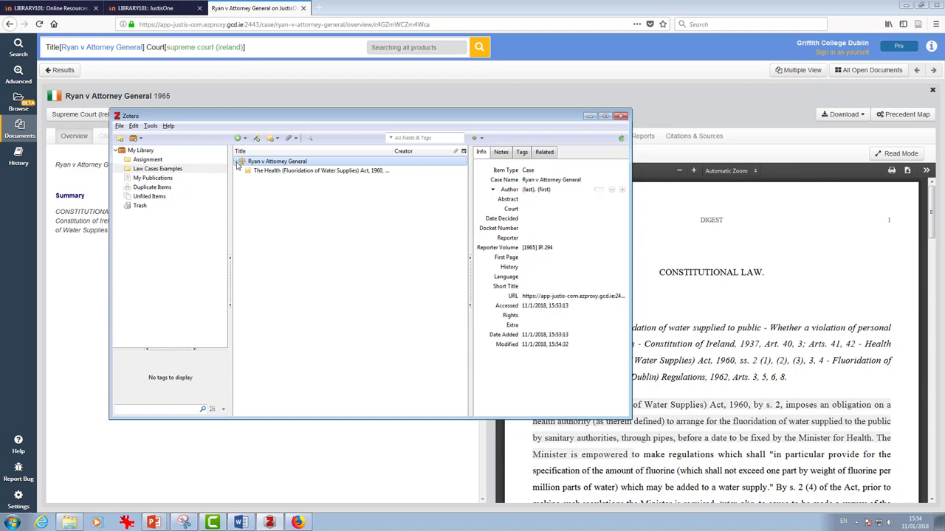
{"action": "left_click", "coordinate": [237, 164]}
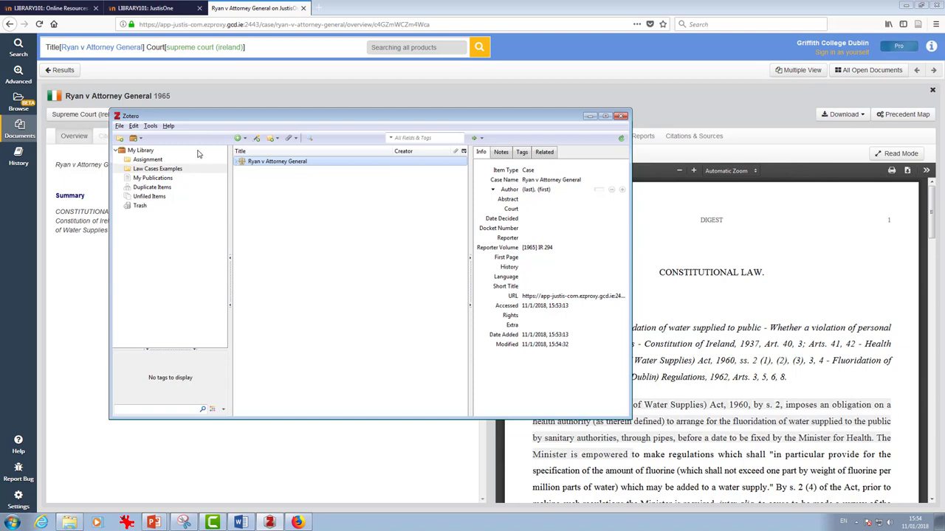
{"action": "left_click", "coordinate": [238, 164]}
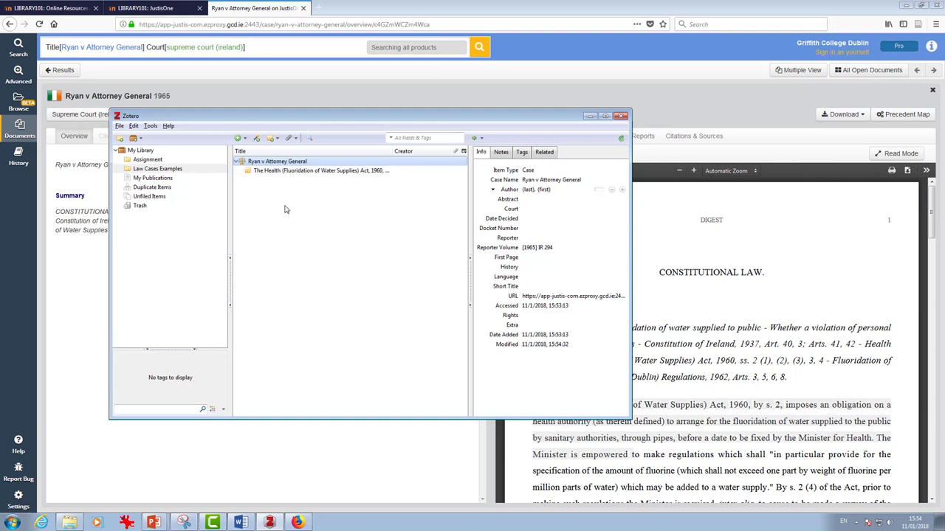
{"action": "left_click", "coordinate": [536, 295]}
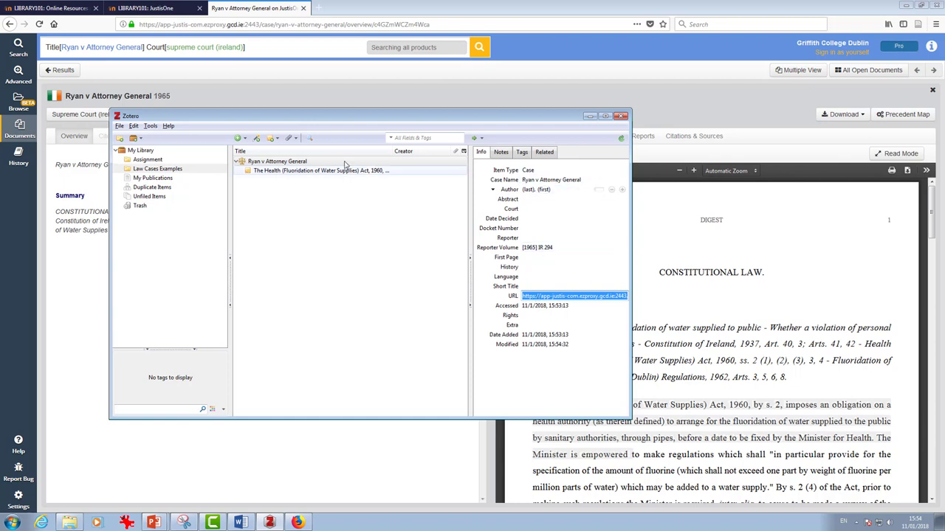
Step: Search the Law Cases Examples collection for ryan
{"action": "left_click", "coordinate": [423, 138]}
{"action": "type", "text": "rya"}
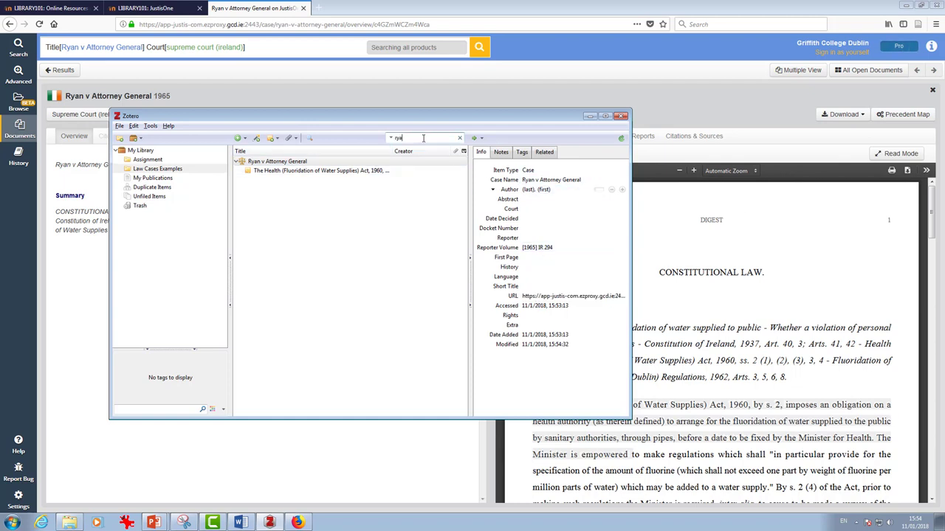
{"action": "type", "text": "bnn"}
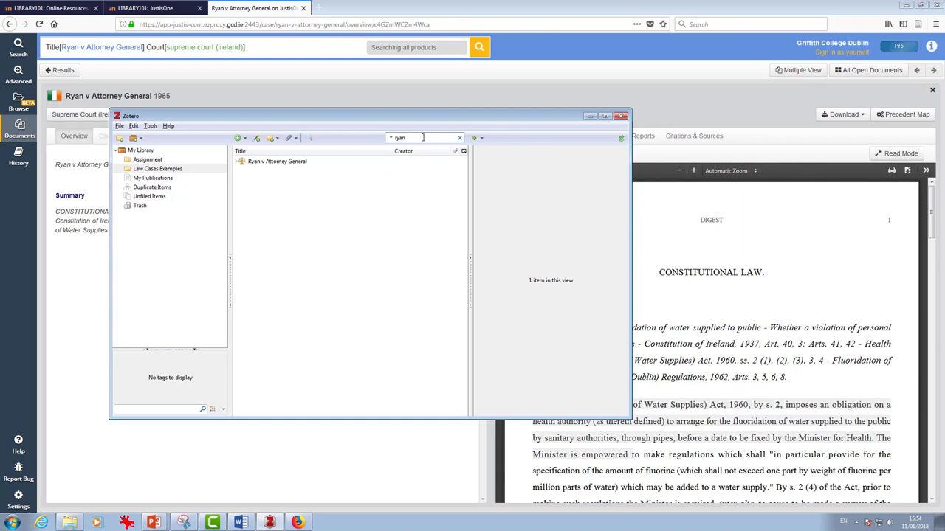
Step: Inspect the stored URL of the Ryan v Attorney General item, then return to Firefox and load the case page's address
{"action": "left_click", "coordinate": [285, 162]}
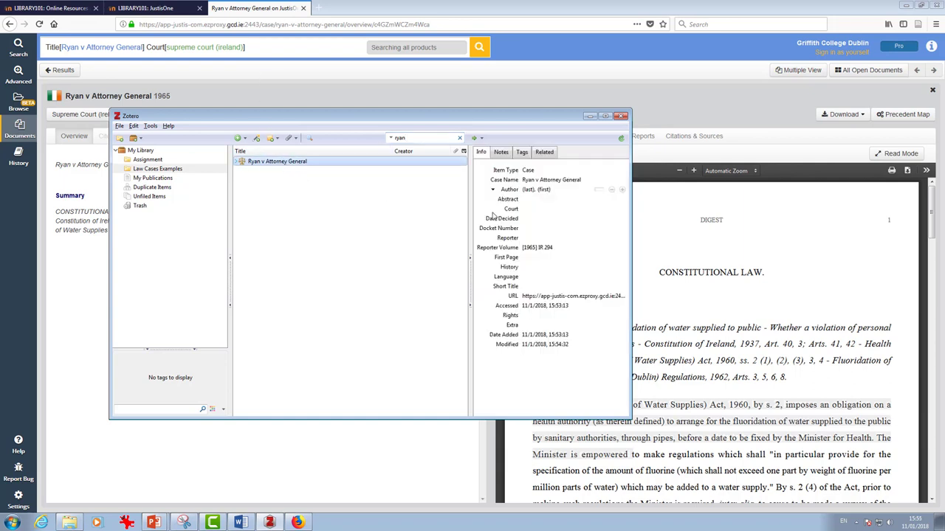
{"action": "left_click", "coordinate": [544, 296]}
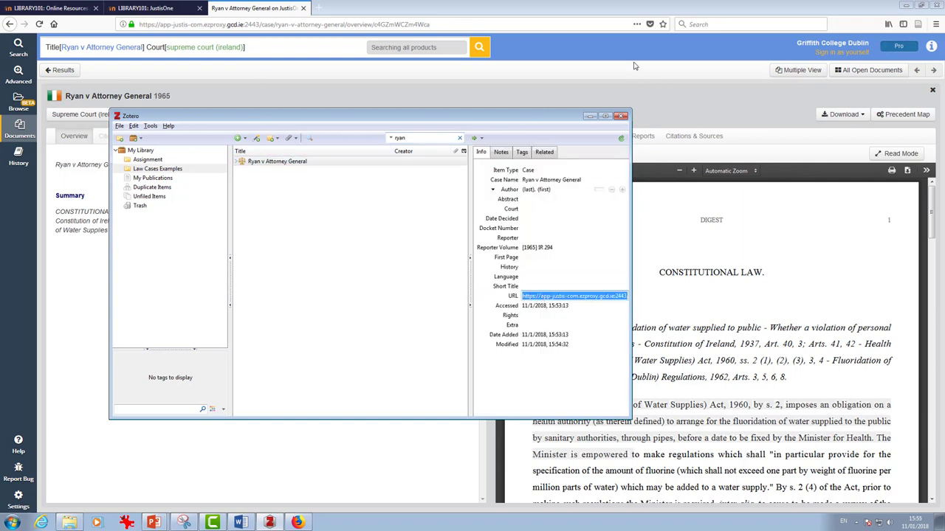
{"action": "left_click", "coordinate": [538, 69]}
{"action": "left_click", "coordinate": [373, 24]}
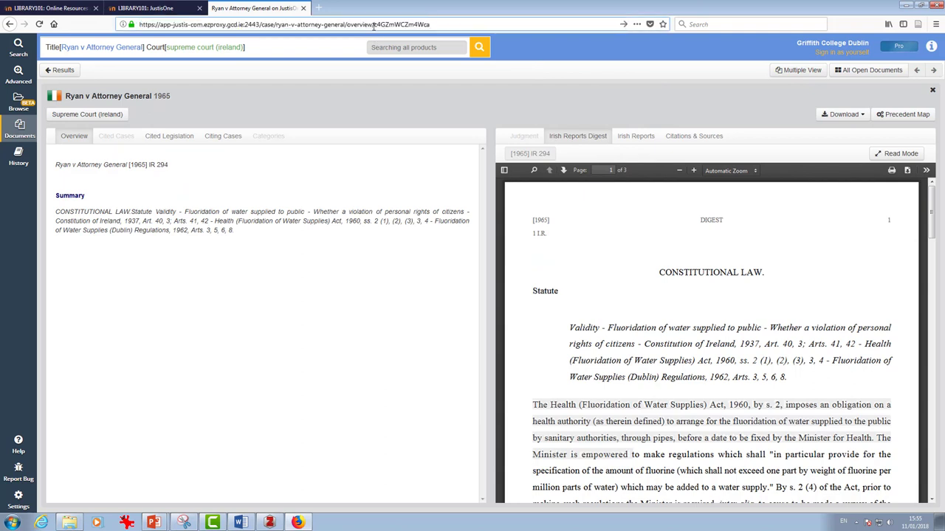
{"action": "key", "text": "Return"}
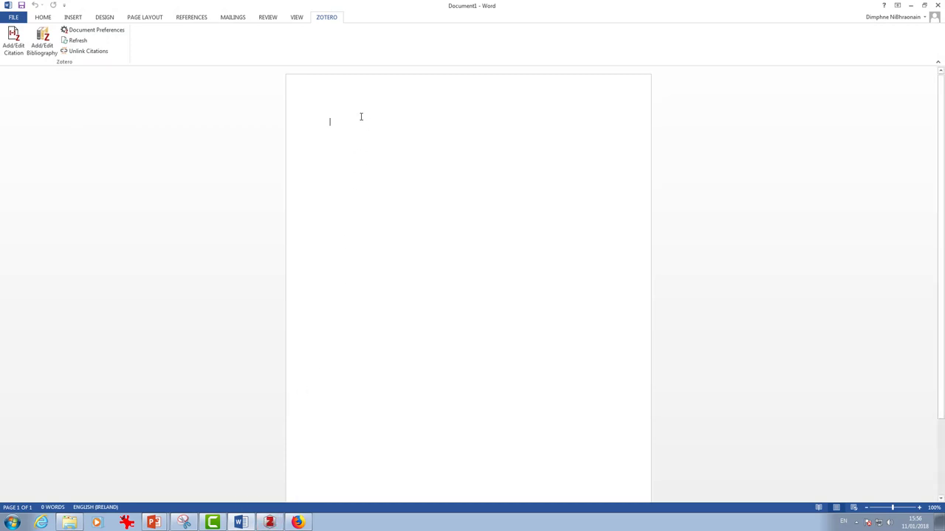
Step: Write "I am citing this thing here" in the Word document and start a Zotero citation using the OSCOLA style with footnotes
{"action": "type", "text": "("}
{"action": "type", "text": " am citing this thing here"}
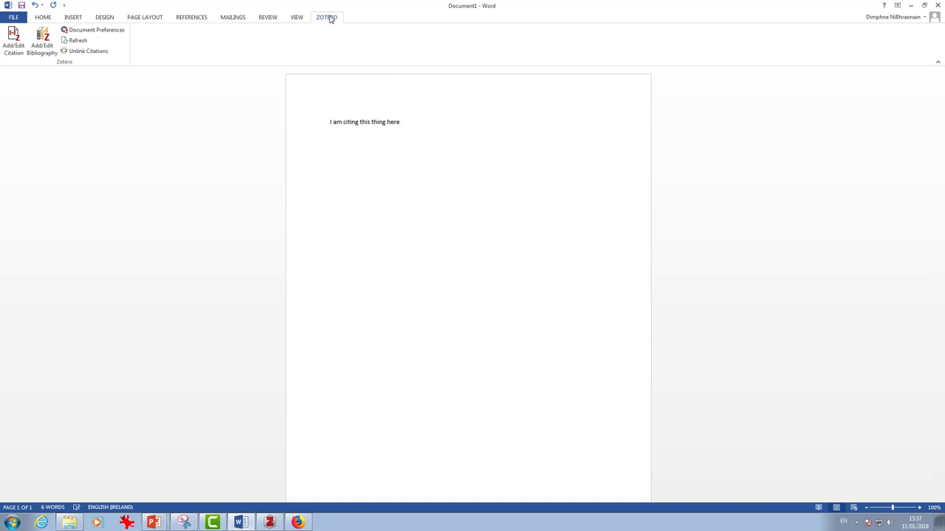
{"action": "left_click", "coordinate": [13, 41]}
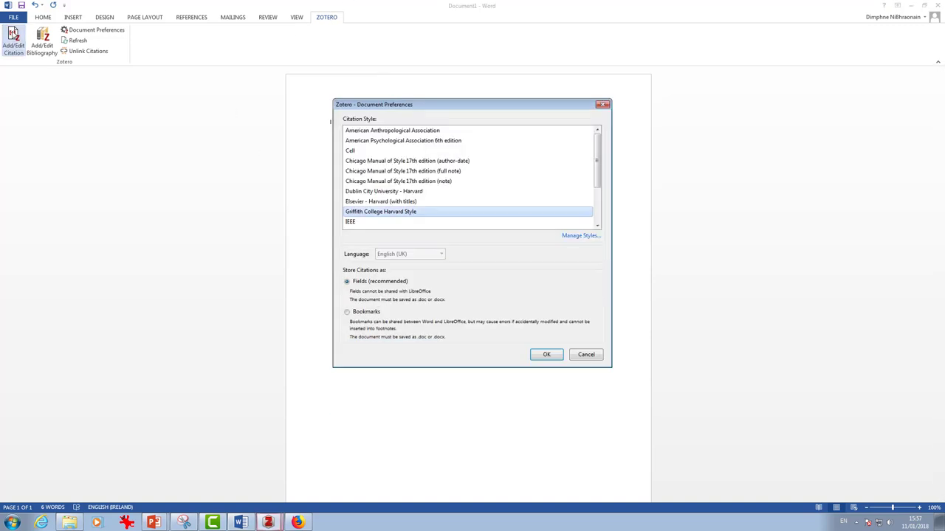
{"action": "left_click_drag", "start_coordinate": [598, 177], "coordinate": [597, 199]}
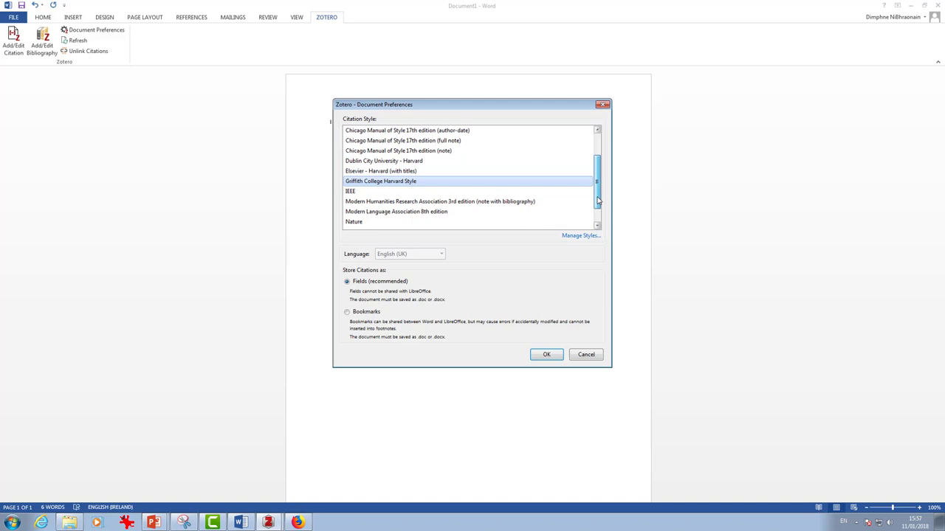
{"action": "scroll", "coordinate": [465, 221], "scroll_direction": "down", "scroll_amount": 1}
{"action": "left_click", "coordinate": [458, 212]}
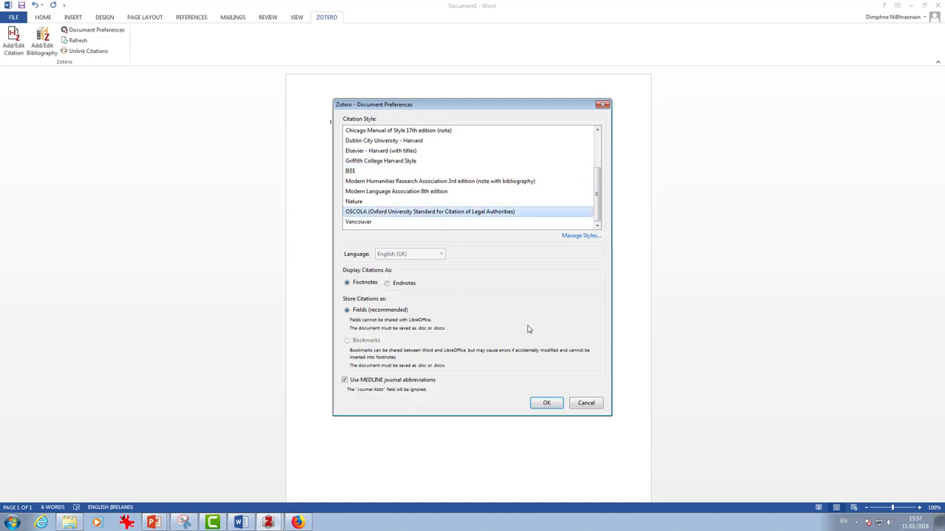
{"action": "left_click", "coordinate": [548, 404]}
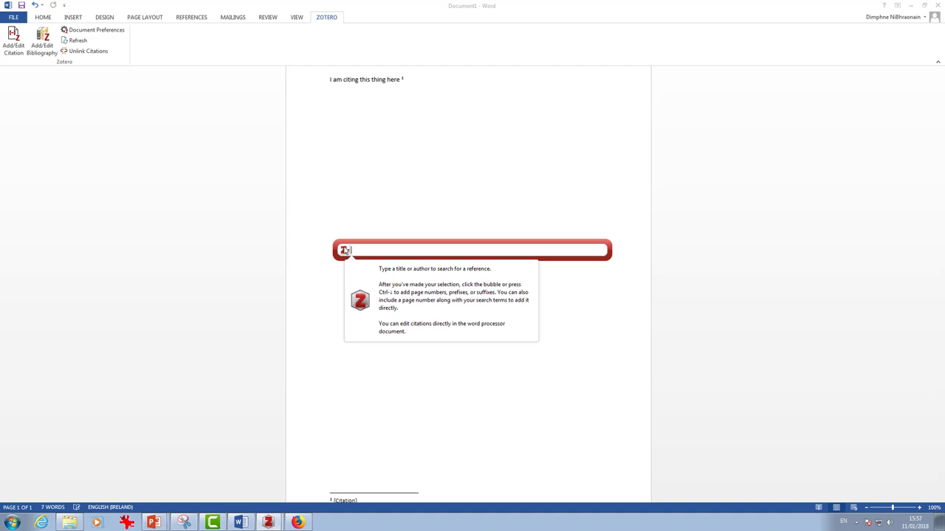
Step: Use Zotero's classic citation view to cite Attorney General (Shaughnessy) v Ryan (Cormack) from the Law Cases Examples collection
{"action": "left_click", "coordinate": [349, 250]}
{"action": "left_click", "coordinate": [360, 263]}
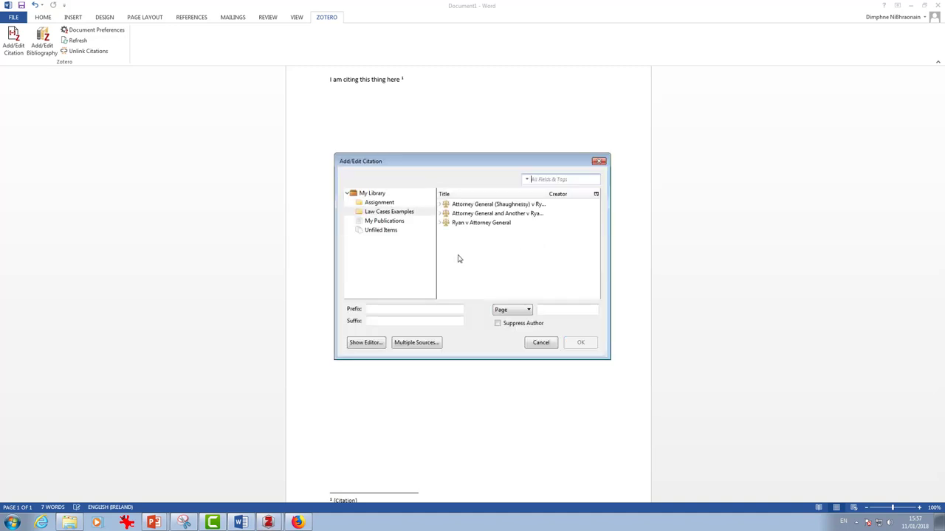
{"action": "left_click", "coordinate": [506, 207]}
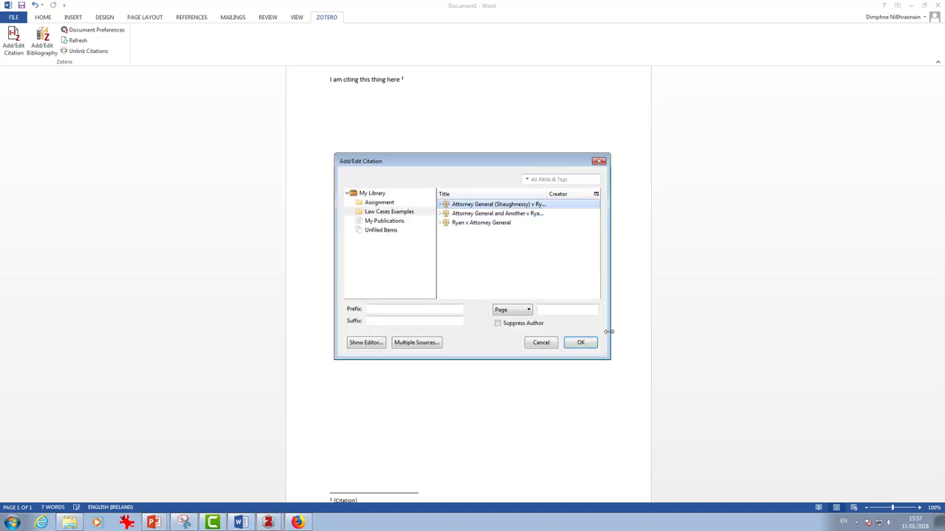
{"action": "left_click", "coordinate": [591, 347]}
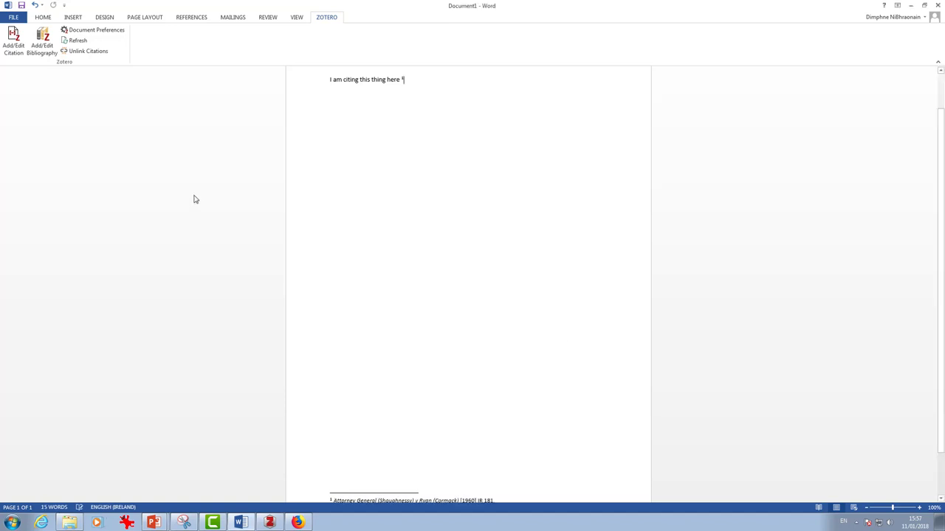
Step: Continue the sentence with "and also this" and cite Attorney General and Another v Ryan's Car Hire Ltd in a footnote
{"action": "type", "text": "and also this"}
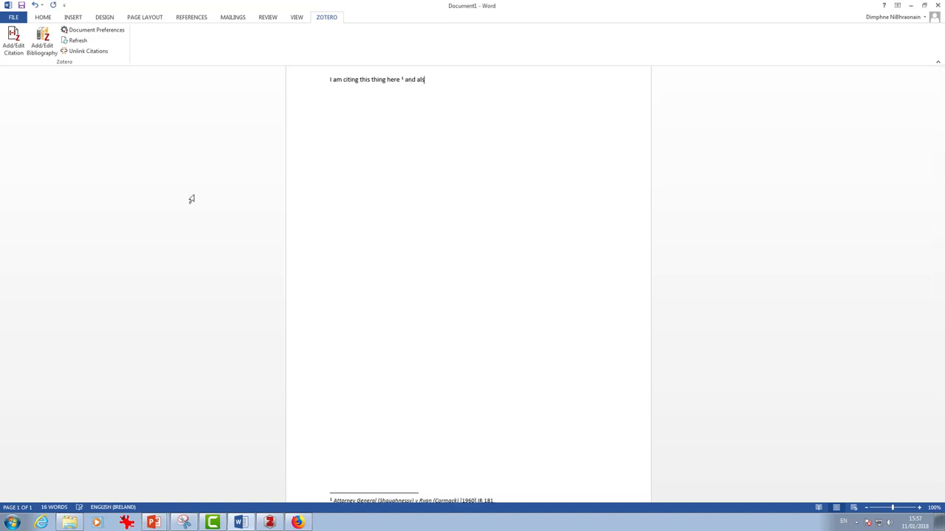
{"action": "left_click", "coordinate": [13, 45]}
{"action": "left_click", "coordinate": [347, 251]}
{"action": "left_click", "coordinate": [361, 268]}
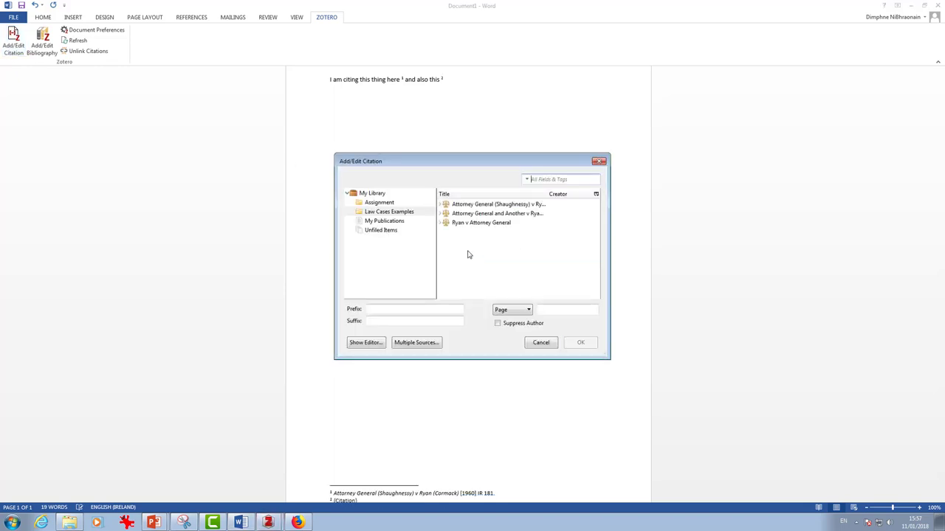
{"action": "left_click", "coordinate": [488, 213]}
{"action": "left_click", "coordinate": [587, 343]}
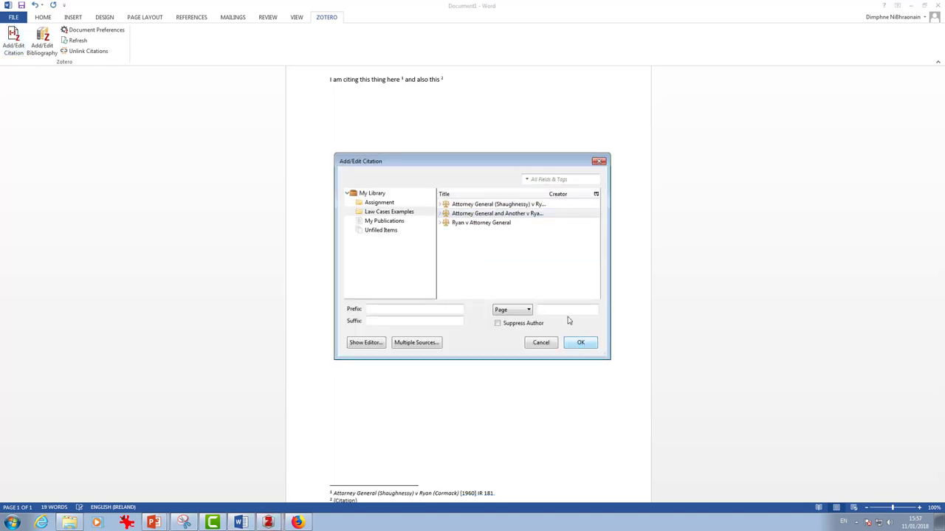
Step: Add "and this" to the sentence and cite Attorney General and Another v Ryan's Car Hire Ltd a second time
{"action": "type", "text": "and this"}
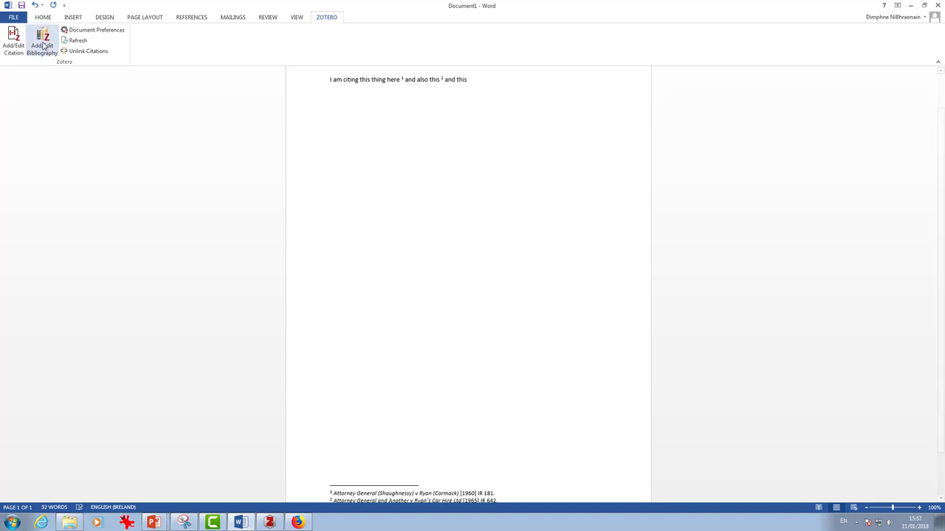
{"action": "left_click", "coordinate": [14, 42]}
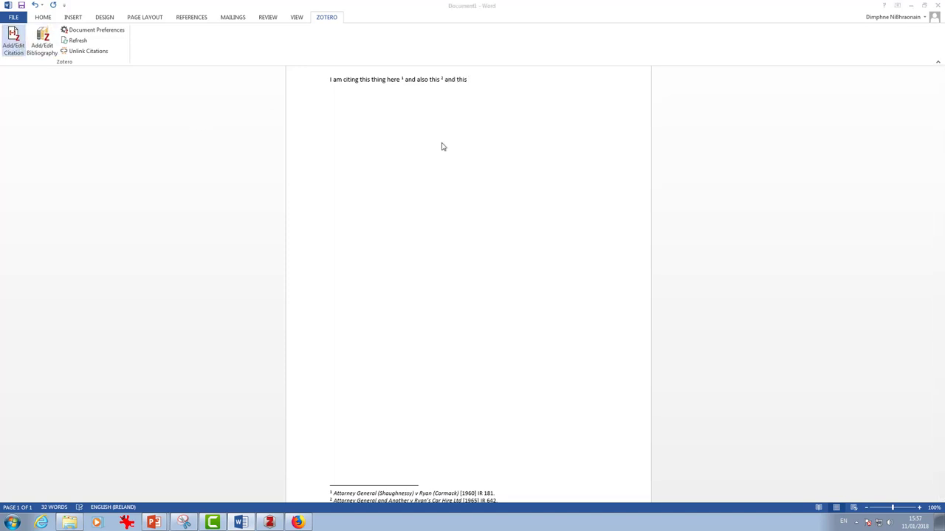
{"action": "left_click", "coordinate": [344, 250]}
{"action": "left_click", "coordinate": [354, 264]}
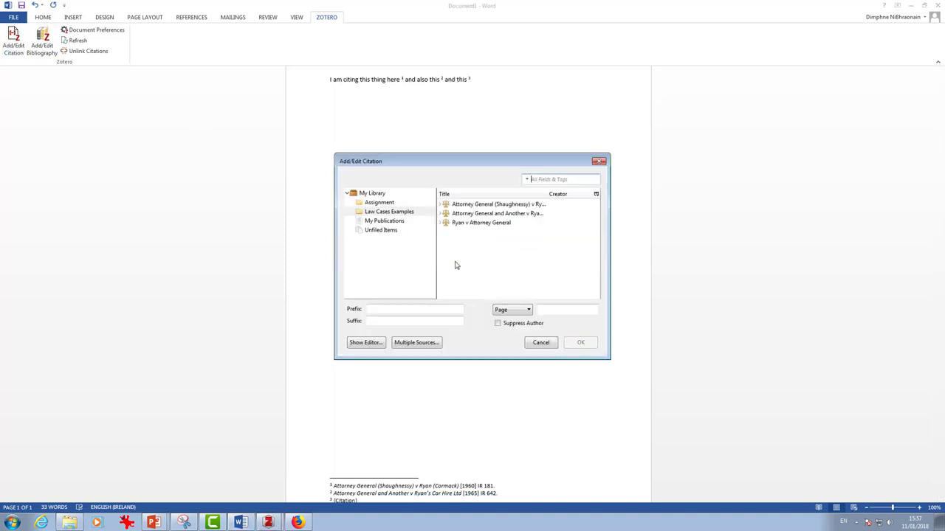
{"action": "left_click", "coordinate": [501, 217]}
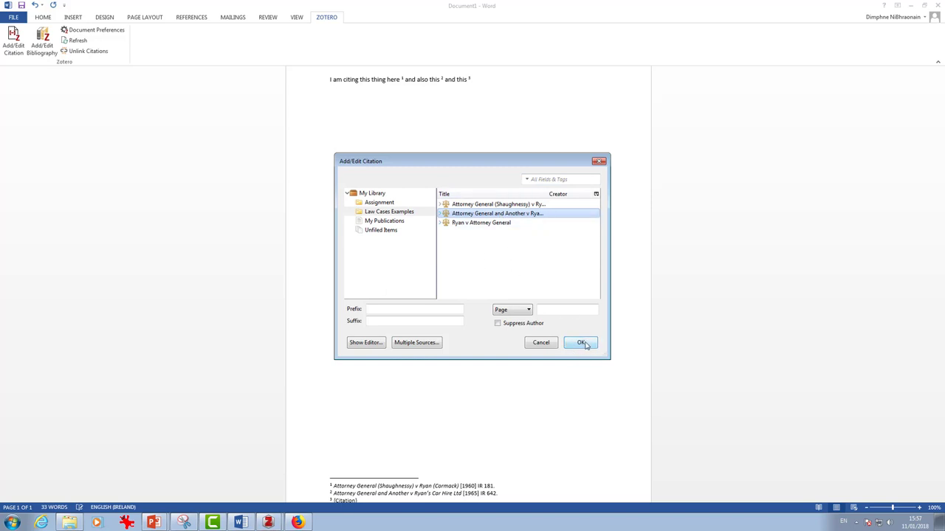
{"action": "left_click", "coordinate": [582, 343]}
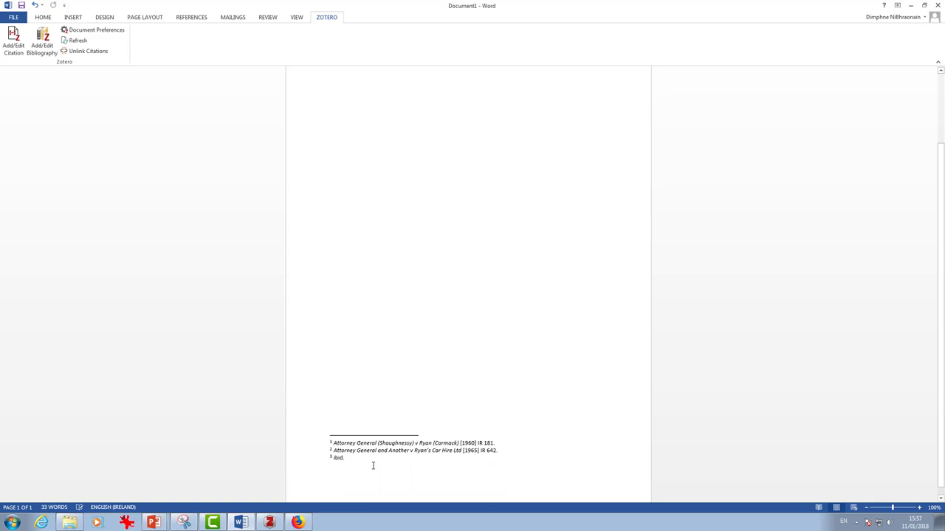
Step: Review the footnotes, add a "Bibliography:" heading below the sentence, and insert the Zotero bibliography beneath it
{"action": "scroll", "coordinate": [339, 466], "scroll_direction": "up", "scroll_amount": 3}
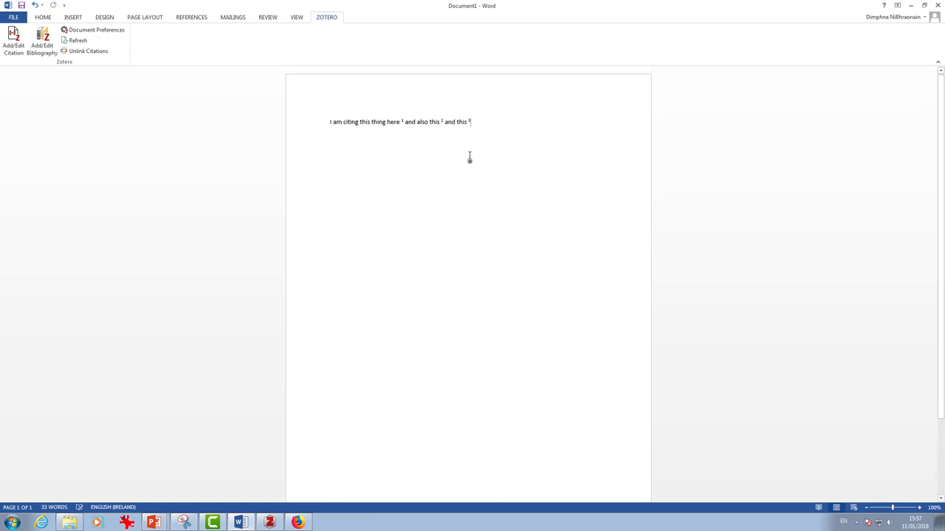
{"action": "scroll", "coordinate": [538, 175], "scroll_direction": "down", "scroll_amount": 3}
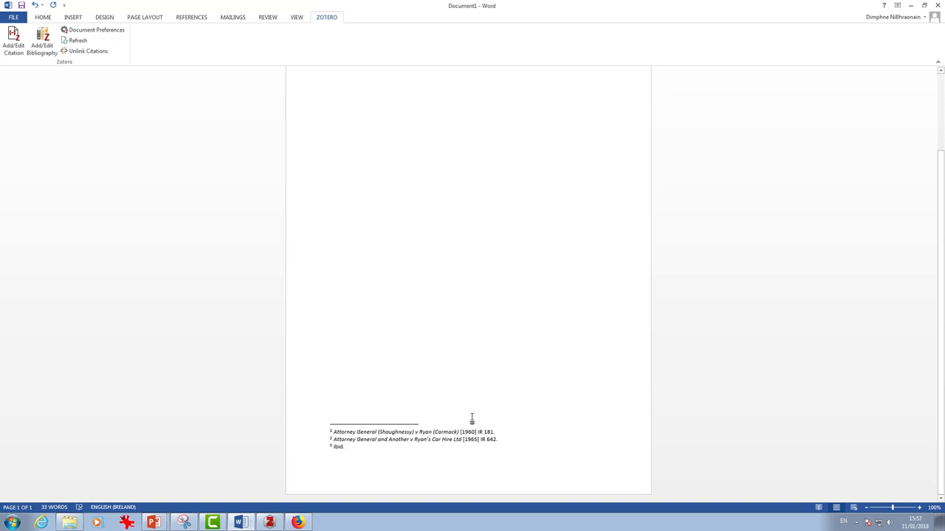
{"action": "scroll", "coordinate": [471, 420], "scroll_direction": "up", "scroll_amount": 3}
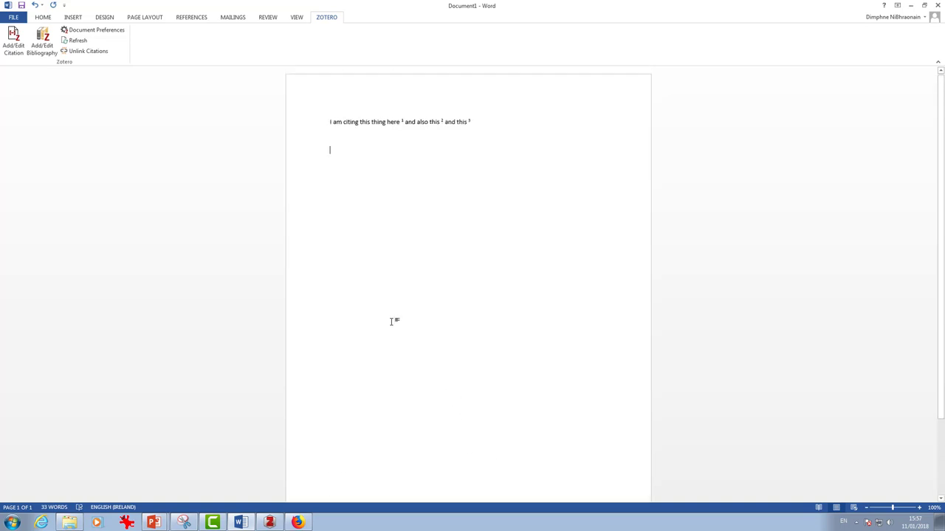
{"action": "key", "text": "Return"}
{"action": "key", "text": "Return"}
{"action": "type", "text": "Bibl"}
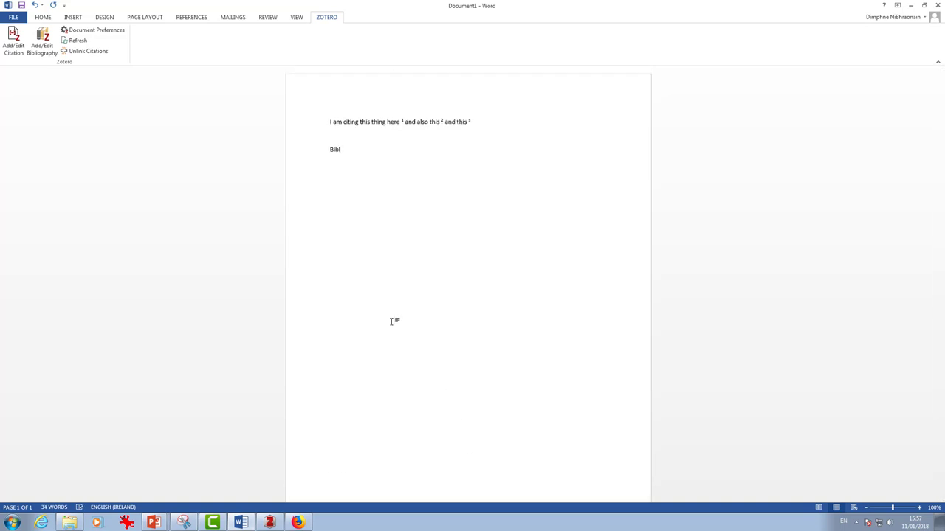
{"action": "type", "text": "iography:"}
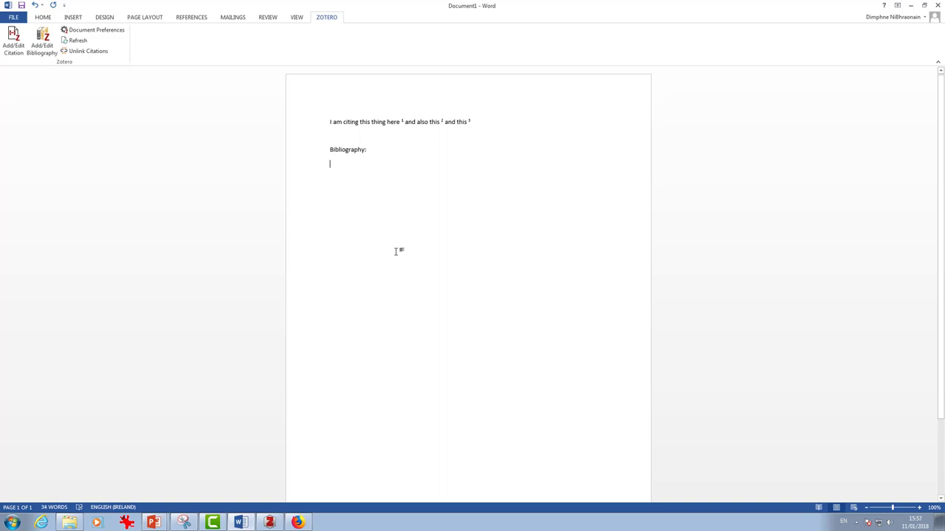
{"action": "left_click", "coordinate": [53, 52]}
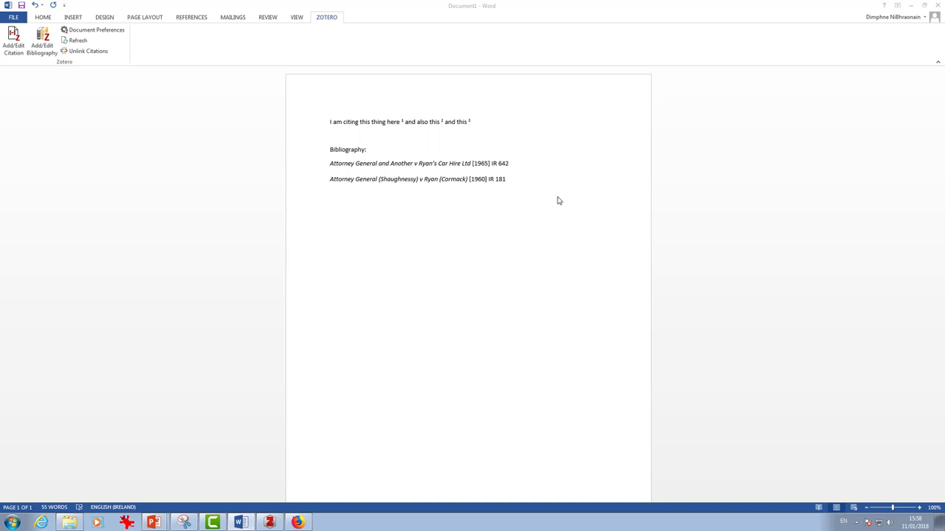
Step: Switch to Zotero and examine the details of the first law case and of the items in the Assignment collection
{"action": "left_click", "coordinate": [479, 123]}
{"action": "left_click", "coordinate": [259, 526]}
{"action": "left_click", "coordinate": [302, 161]}
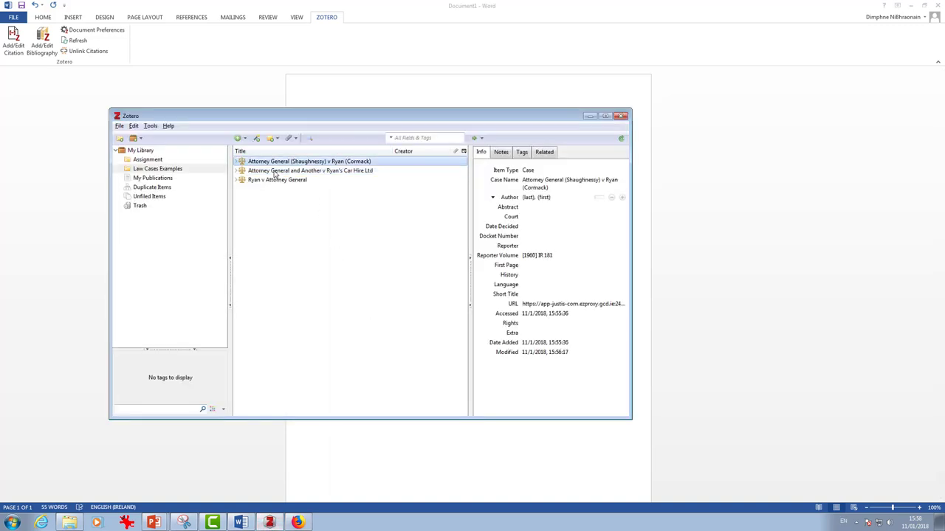
{"action": "left_click", "coordinate": [156, 160]}
{"action": "left_click", "coordinate": [332, 171]}
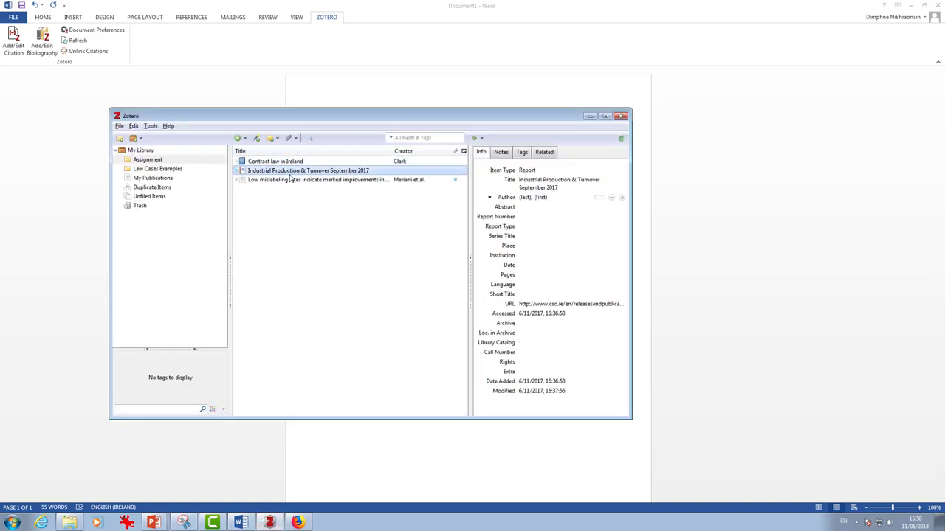
{"action": "left_click", "coordinate": [287, 180]}
{"action": "left_click", "coordinate": [286, 171]}
{"action": "left_click", "coordinate": [282, 162]}
{"action": "left_click", "coordinate": [280, 170]}
{"action": "left_click", "coordinate": [277, 180]}
Step: Return to the Law Cases Examples collection and inspect the Reporter Volume of Attorney General (Shaughnessy) v Ryan (Cormack)
{"action": "left_click", "coordinate": [166, 170]}
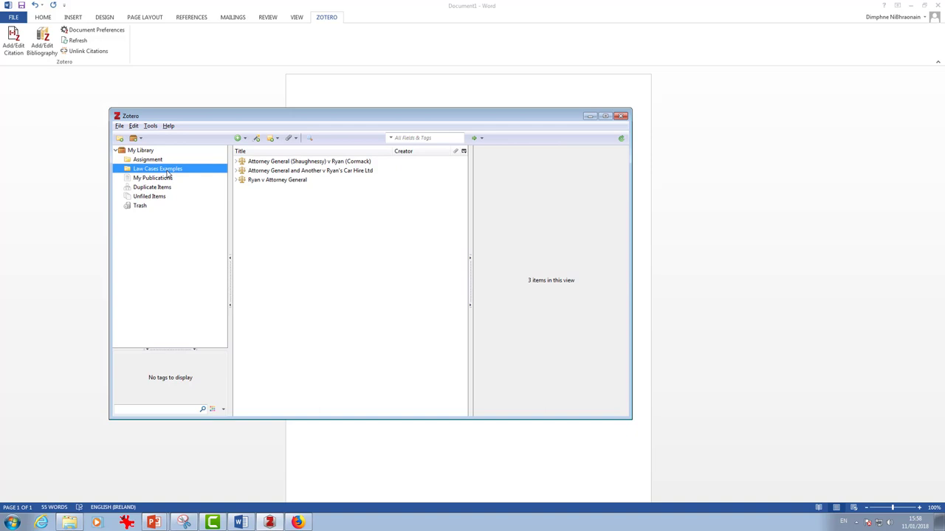
{"action": "left_click", "coordinate": [283, 162]}
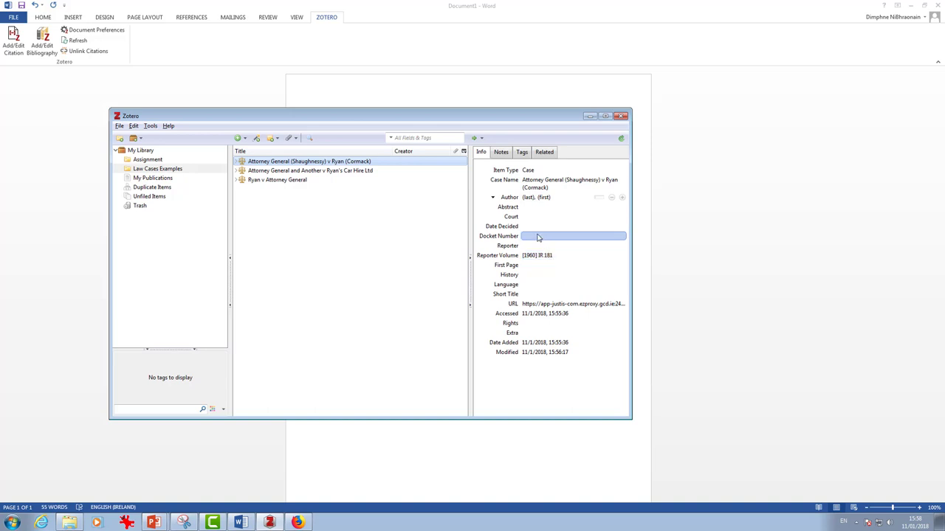
{"action": "left_click", "coordinate": [550, 256]}
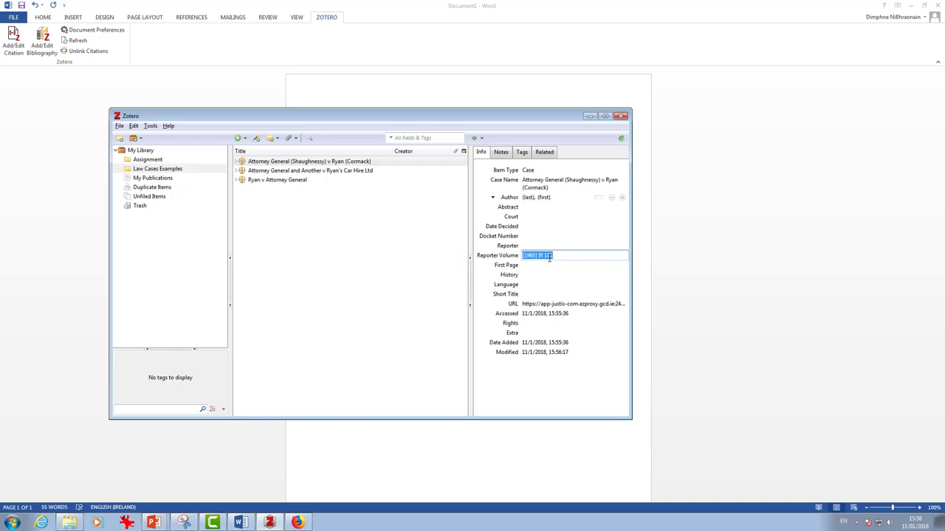
{"action": "left_click", "coordinate": [385, 346]}
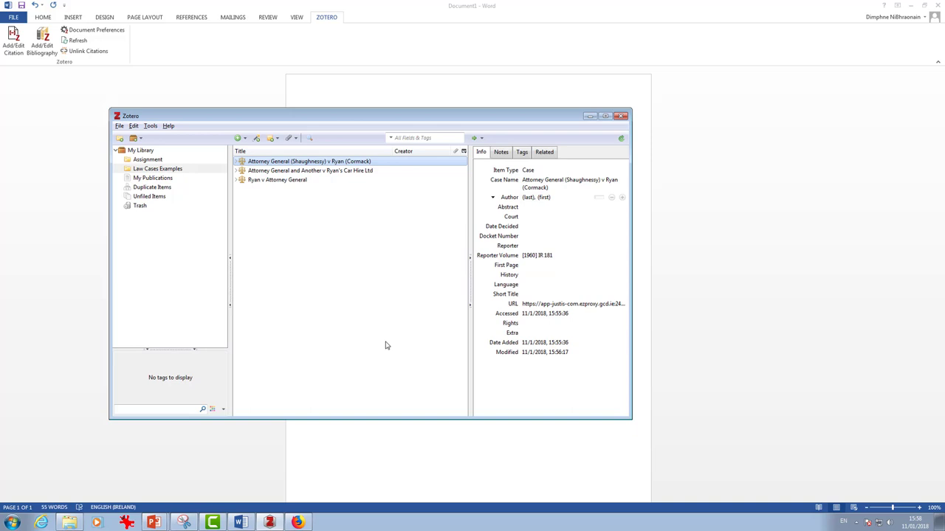
{"action": "mouse_move", "coordinate": [271, 522]}
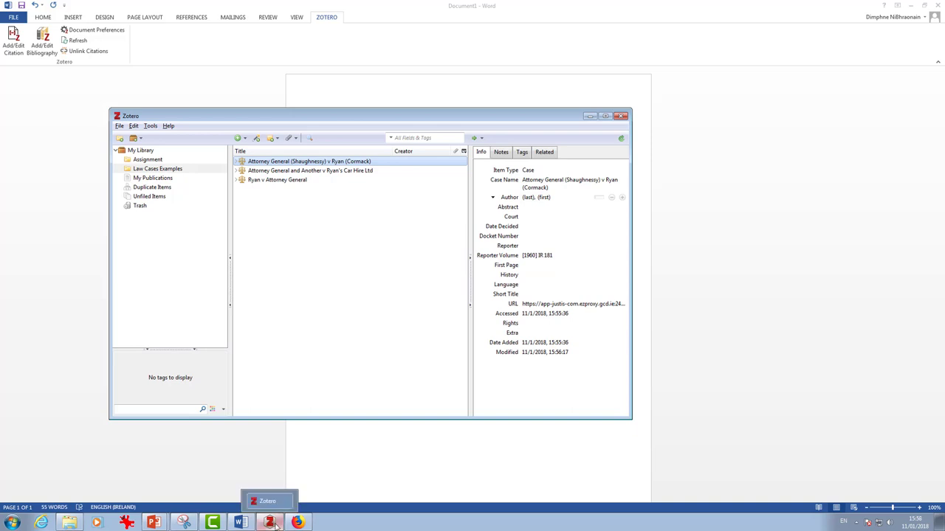